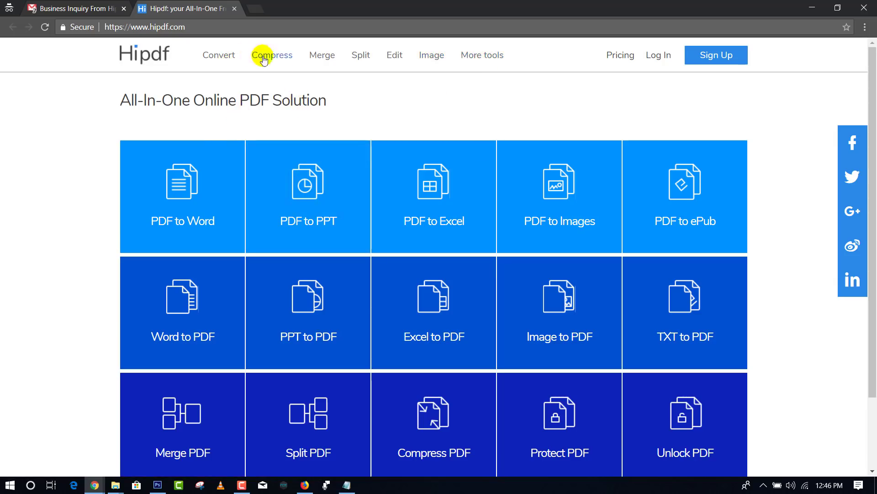
- Convert sample.pdf from the Desktop with PDF to Word, then download and open sample.docx
scroll(303, 157, down, 3)
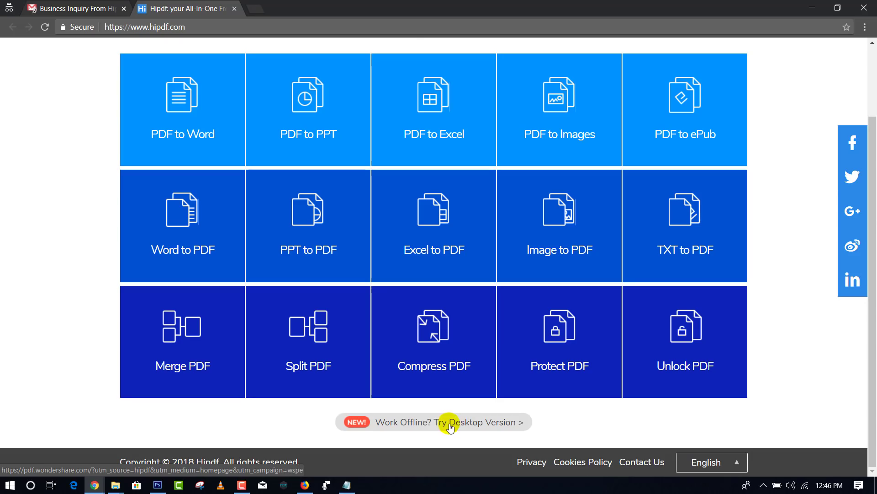
scroll(292, 356, up, 2)
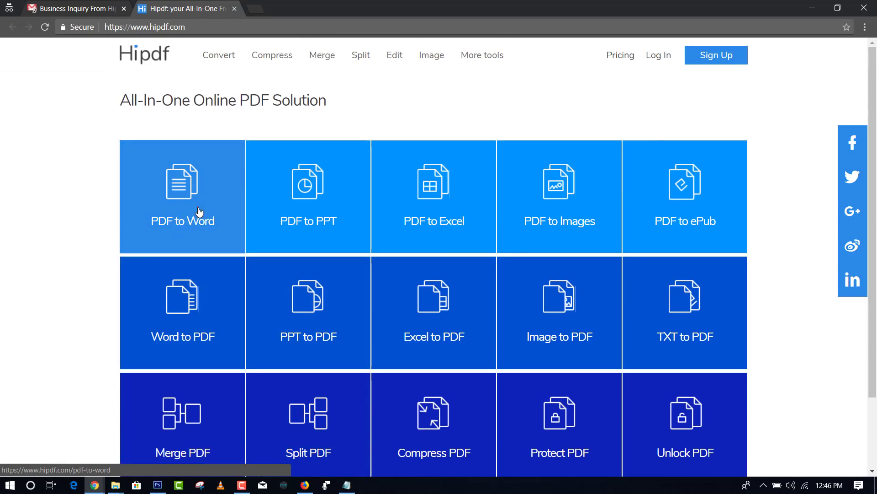
click(225, 196)
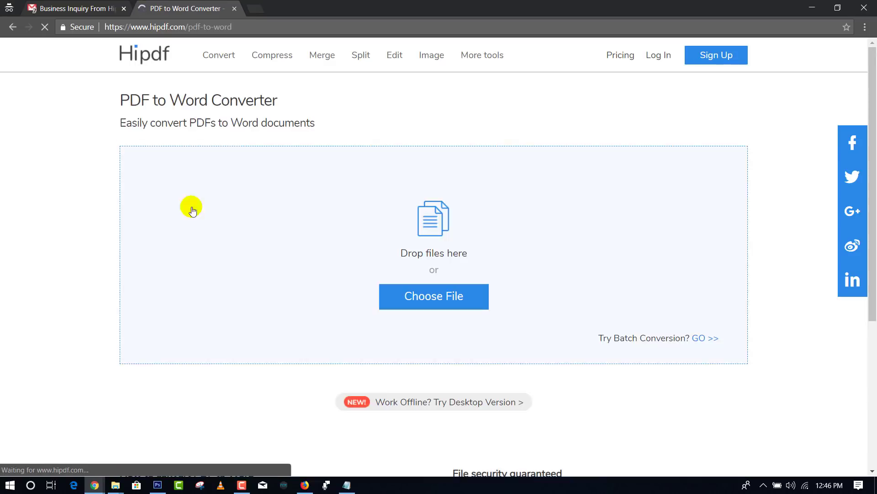
click(436, 297)
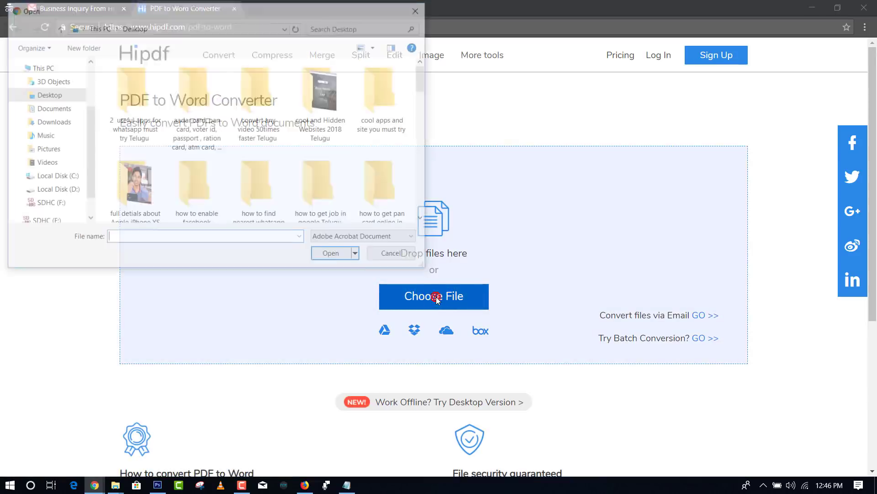
scroll(201, 158, down, 3)
scroll(235, 155, down, 3)
scroll(249, 155, down, 3)
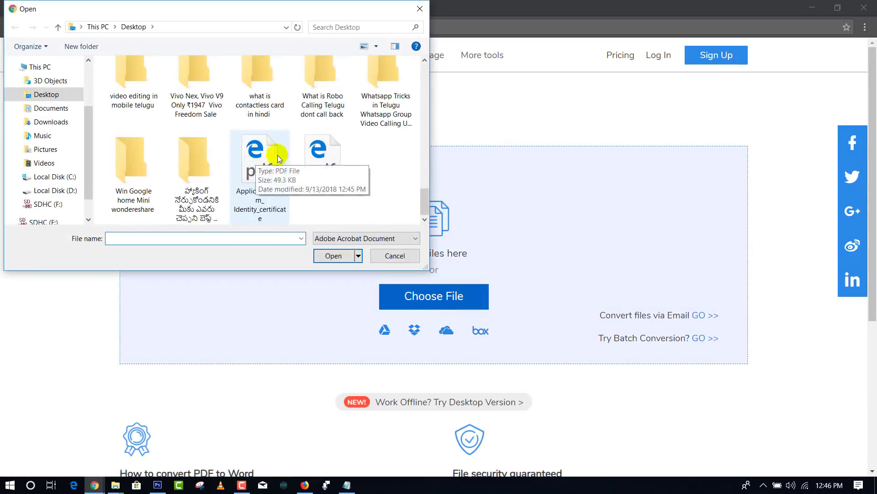
click(333, 172)
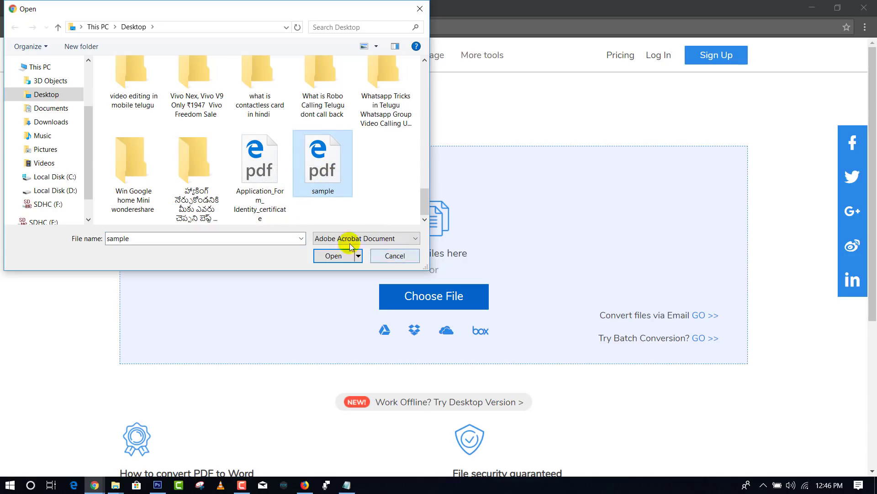
click(333, 256)
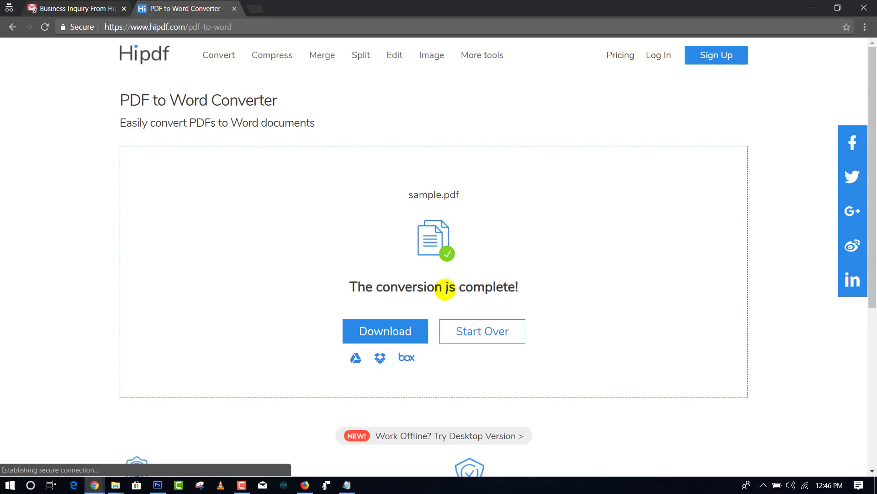
click(403, 337)
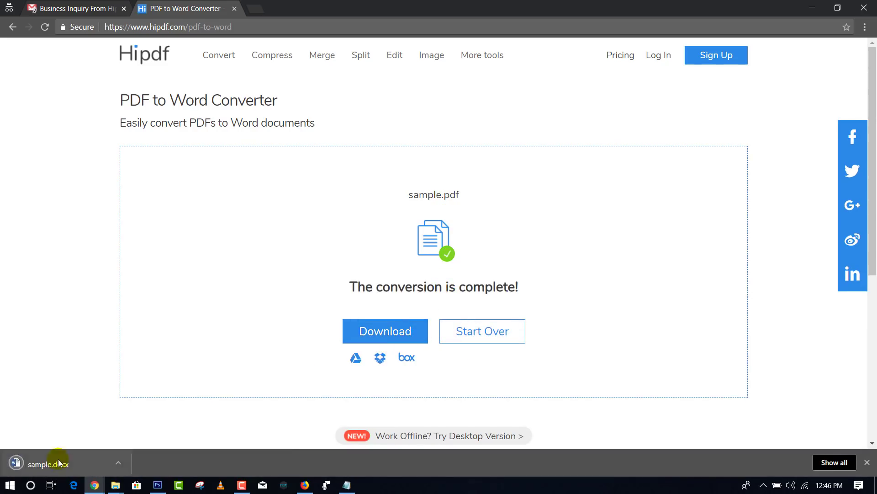
click(59, 462)
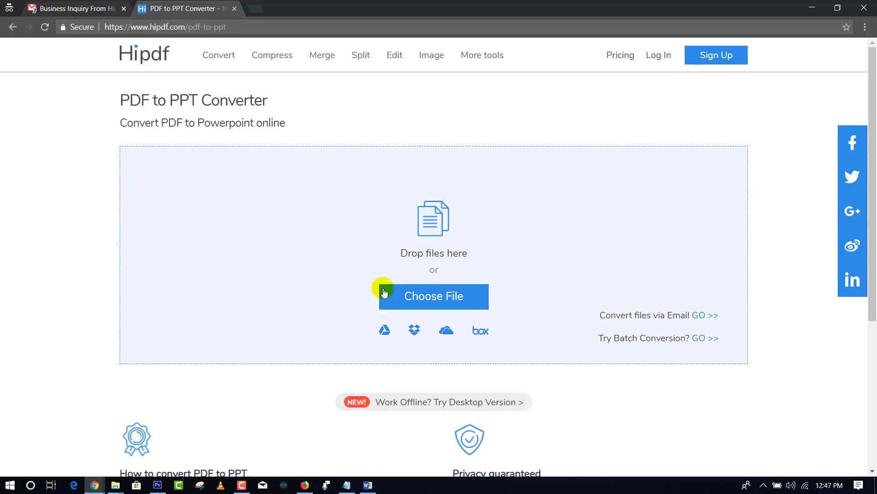
- Convert sample.pdf to PPT, open sample.pptx with editing enabled, then close PowerPoint
click(433, 300)
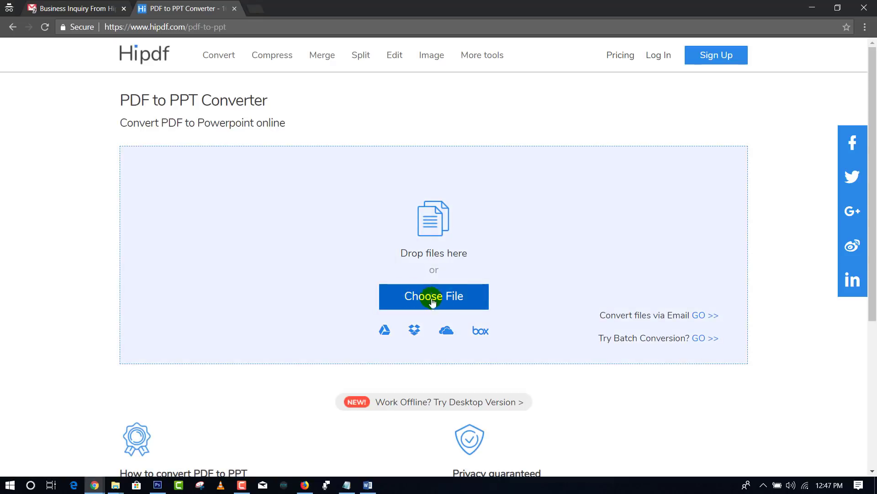
scroll(270, 167, down, 3)
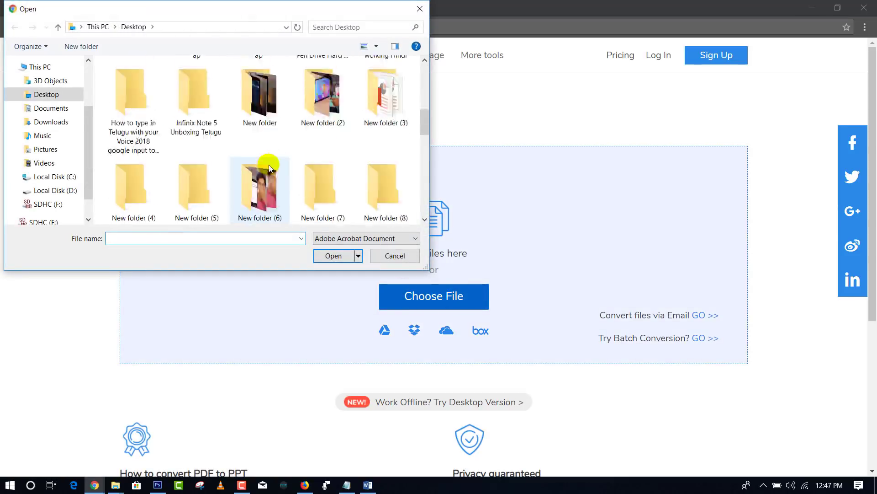
scroll(278, 179, down, 5)
scroll(278, 179, down, 2)
double_click(318, 172)
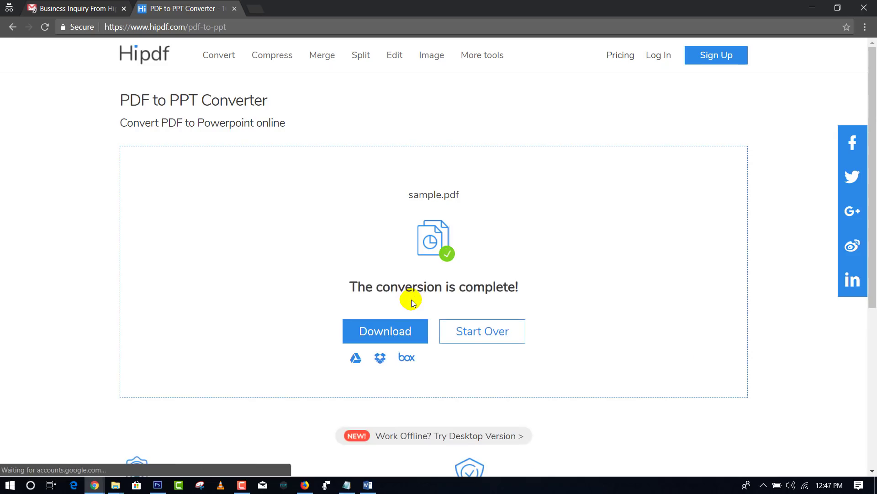
click(372, 333)
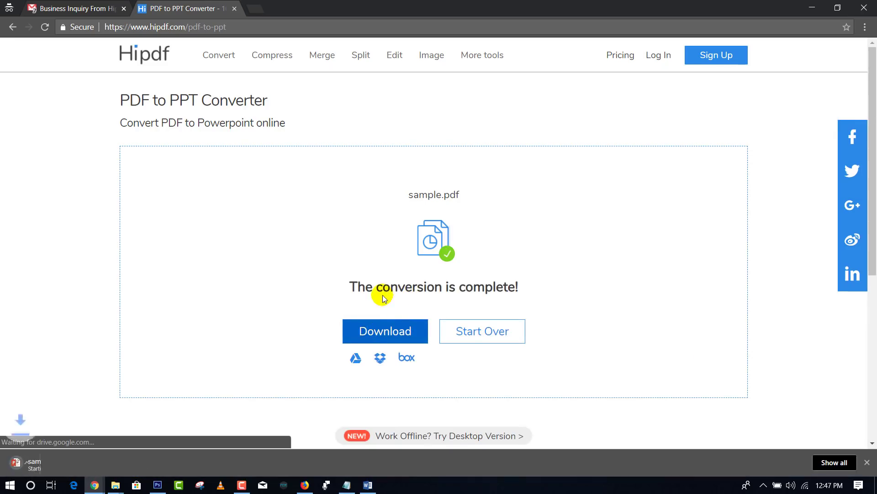
click(62, 464)
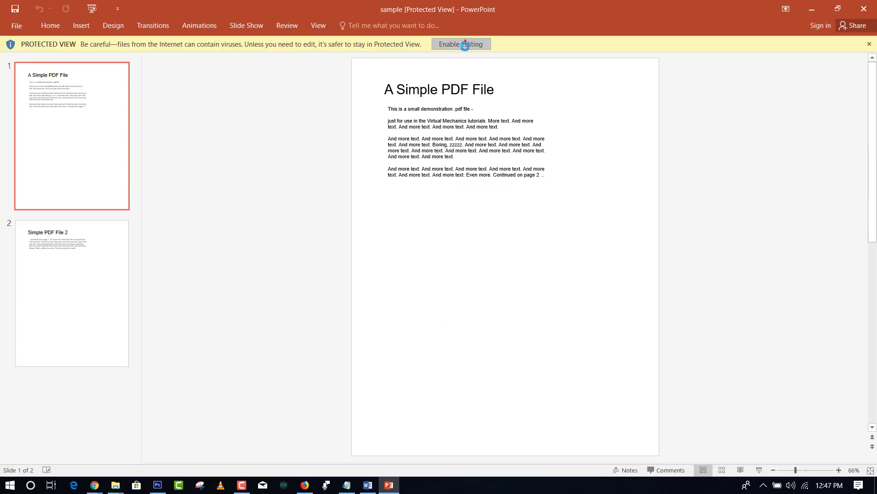
click(465, 45)
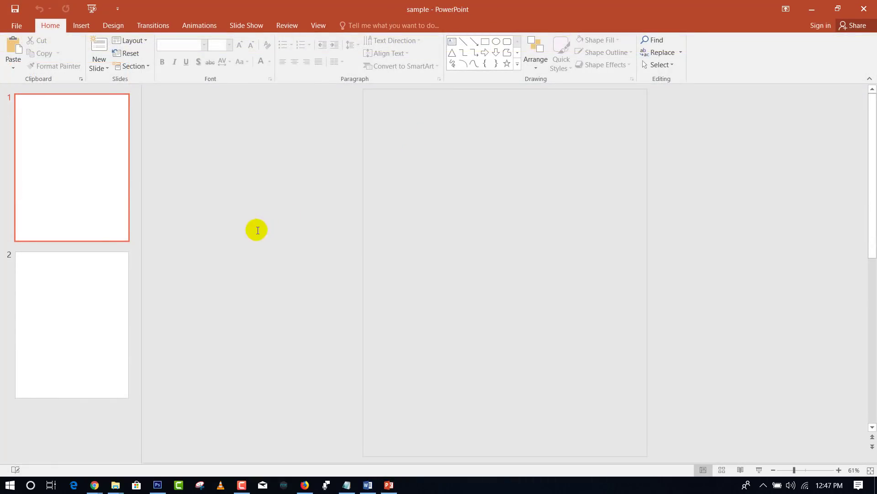
click(845, 15)
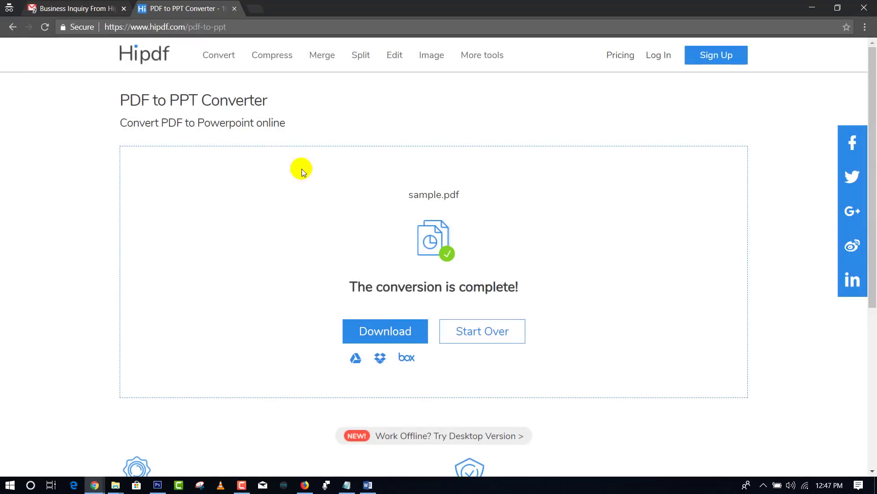
- Return to the Hipdf home page and open the PDF to JPG converter
click(18, 26)
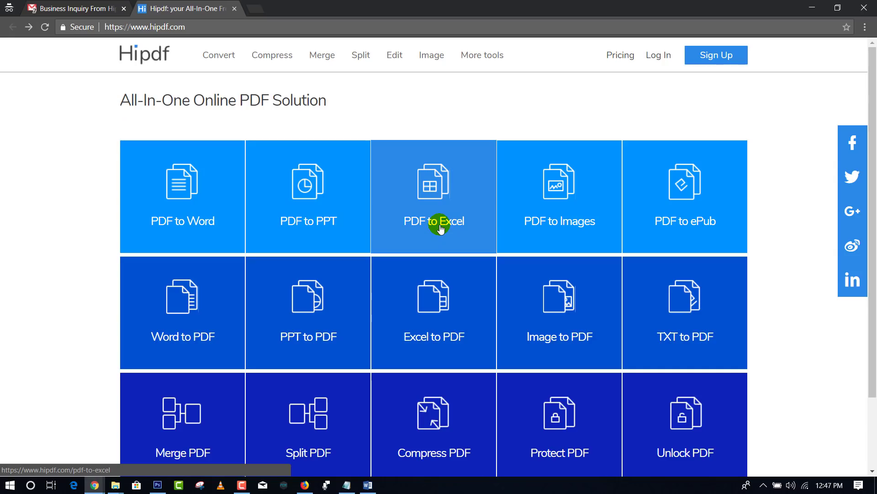
click(572, 203)
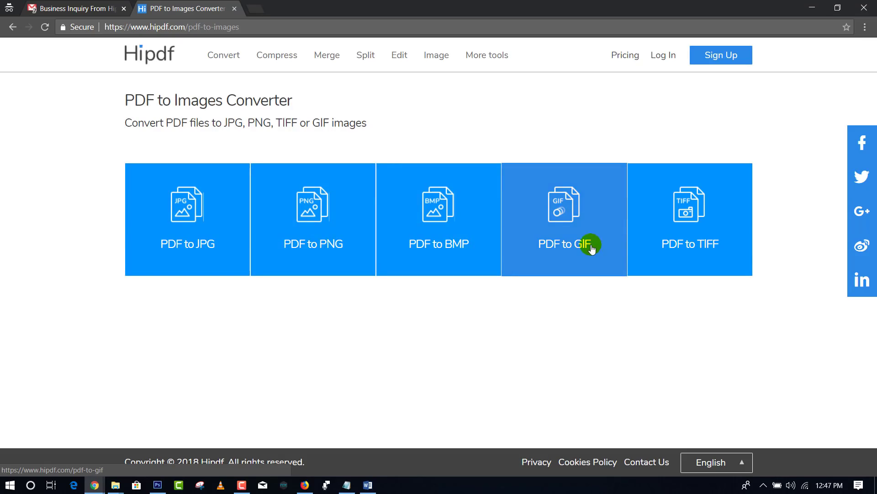
click(204, 222)
- Upload sample.pdf from the Desktop and download the JPG images as sample.zip
click(435, 296)
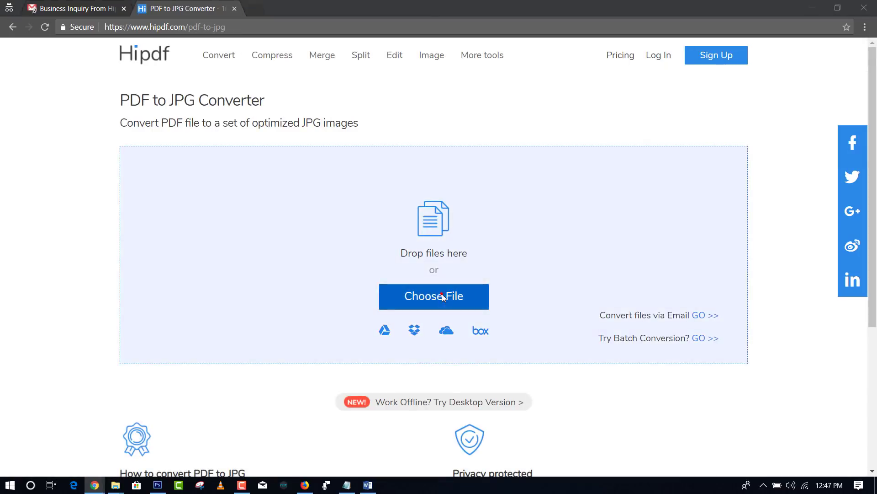
scroll(311, 169, down, 3)
scroll(311, 170, down, 5)
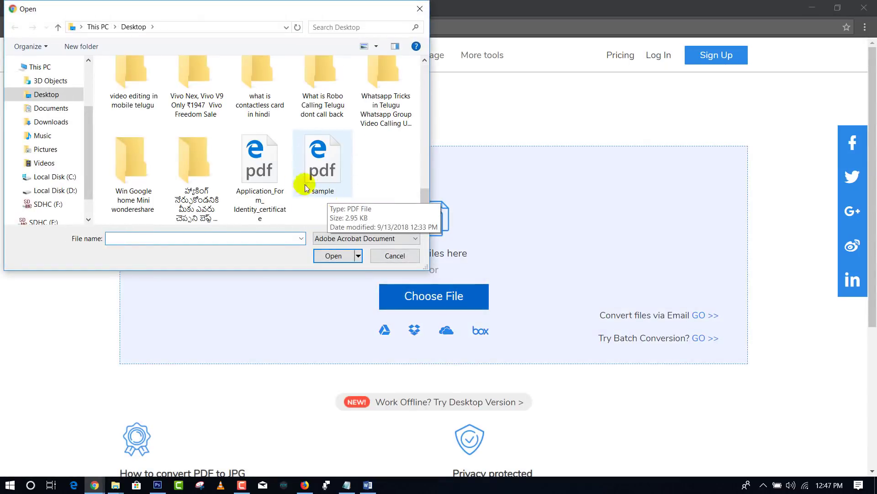
click(315, 167)
click(333, 256)
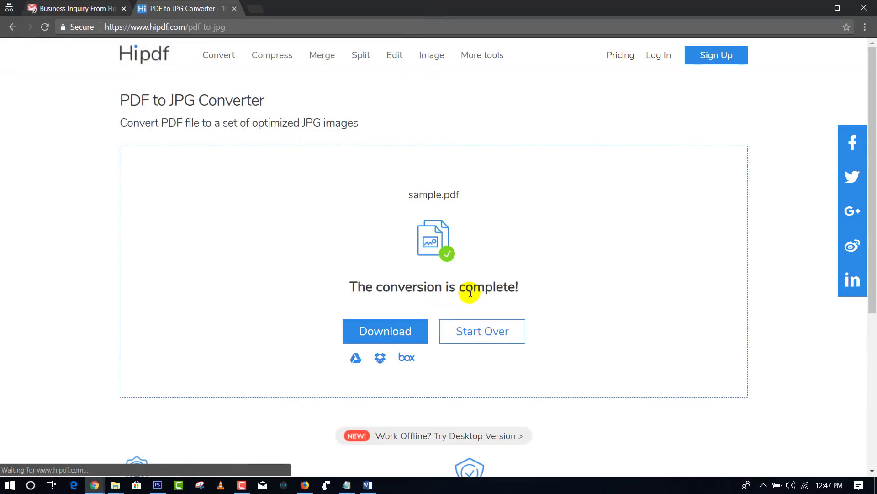
click(379, 333)
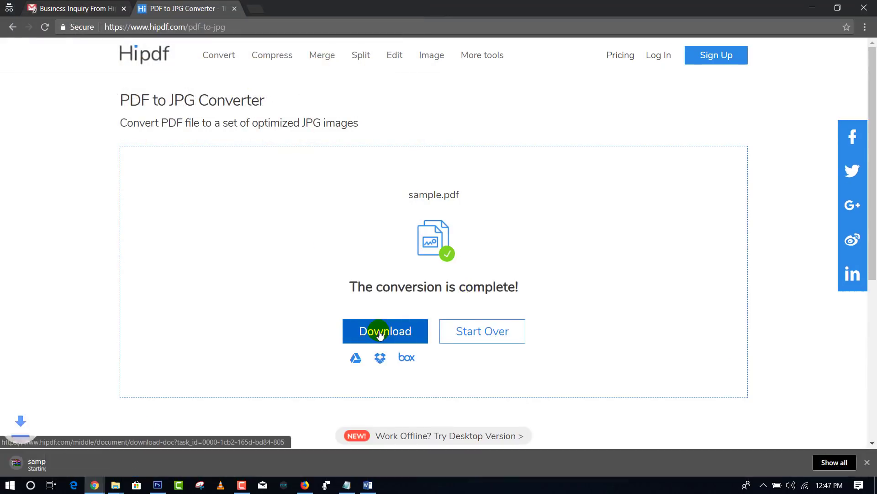
- Show sample.zip in its folder, view page1.jpg in Photos, then close Photos
click(126, 462)
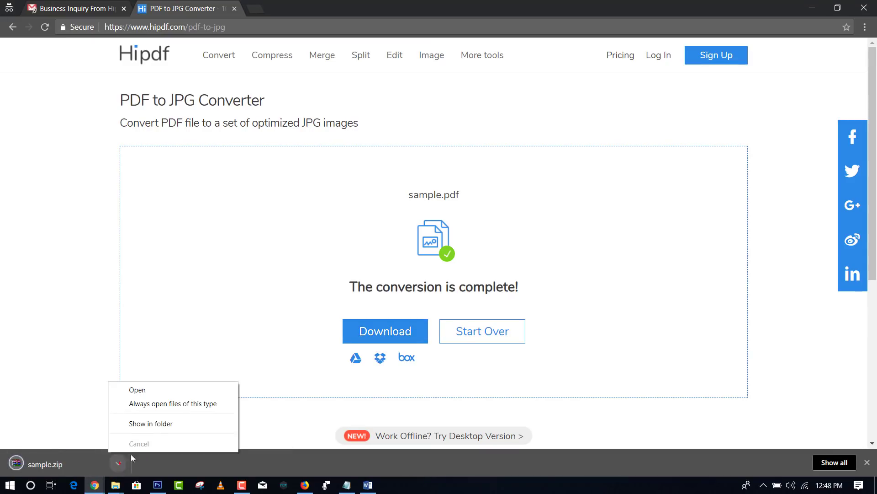
click(159, 421)
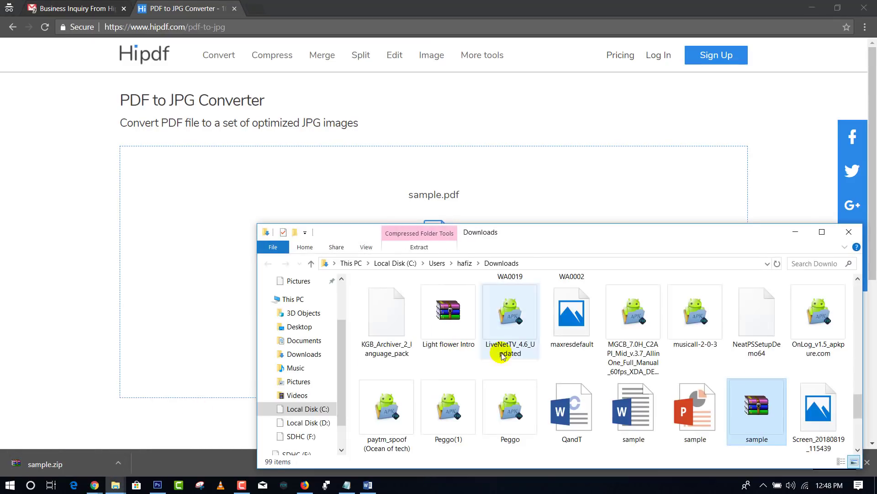
double_click(754, 404)
double_click(392, 316)
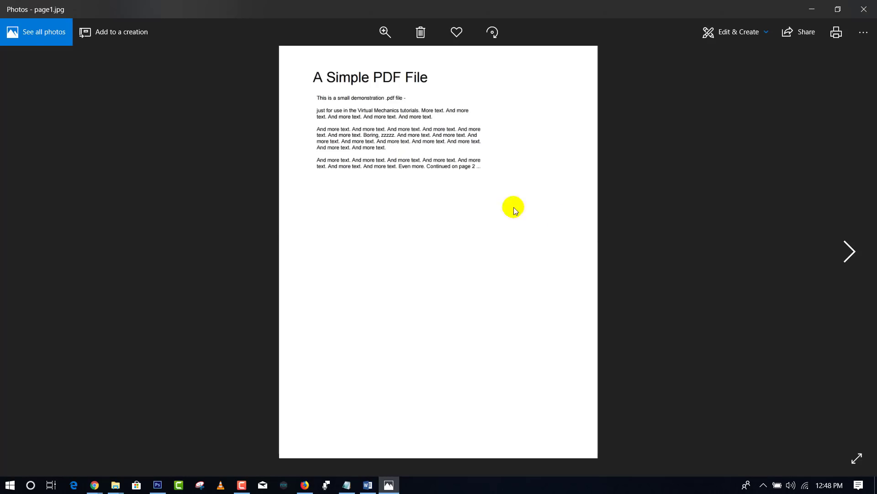
click(863, 9)
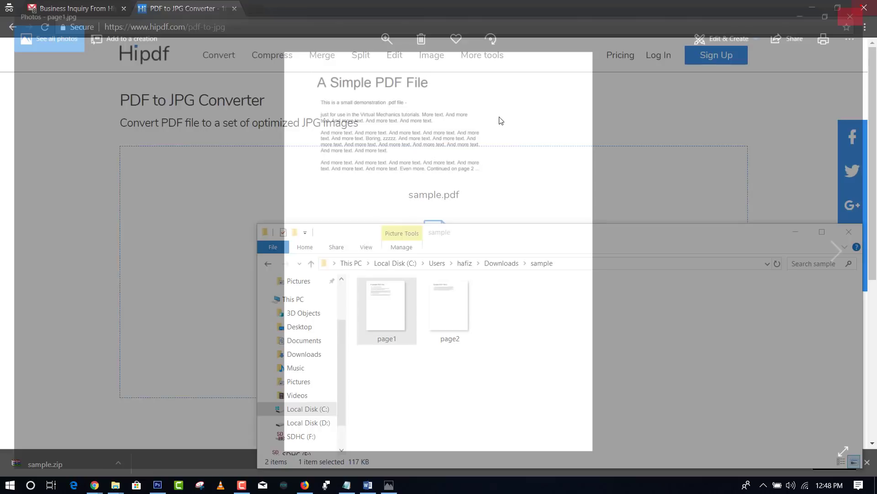
- Bring Chrome forward and navigate back to the Hipdf home page
click(283, 7)
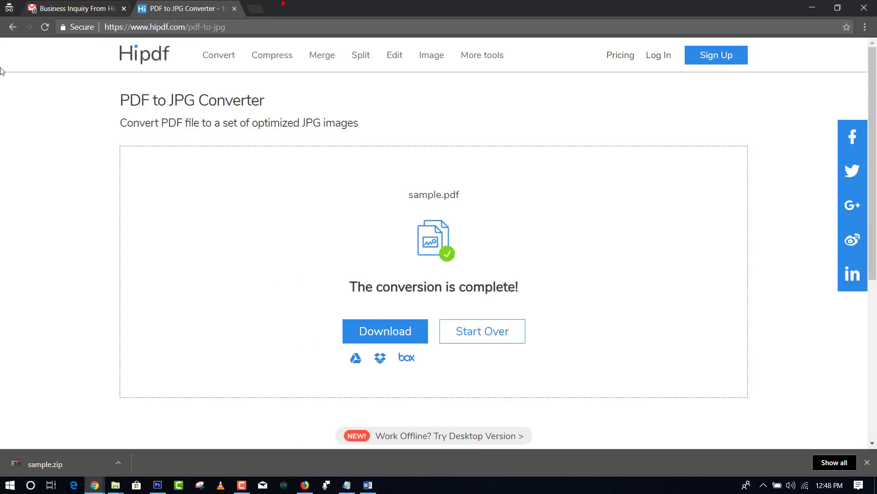
click(13, 27)
click(14, 27)
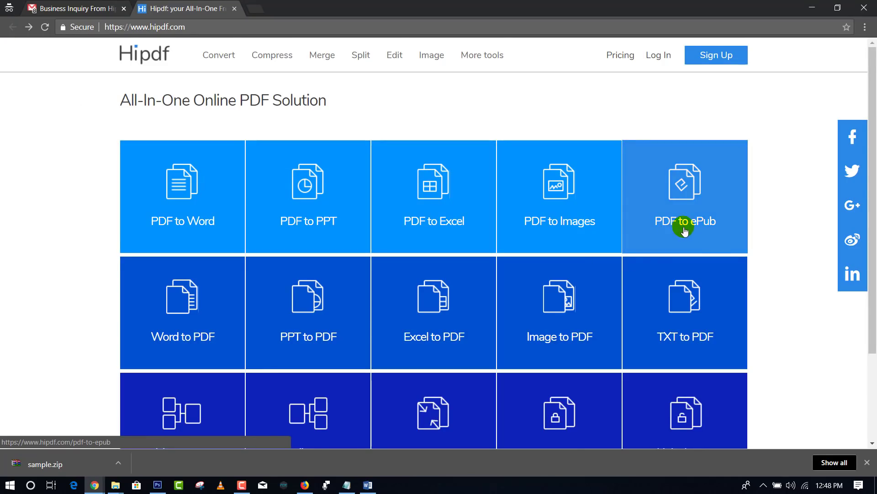
scroll(704, 229, down, 1)
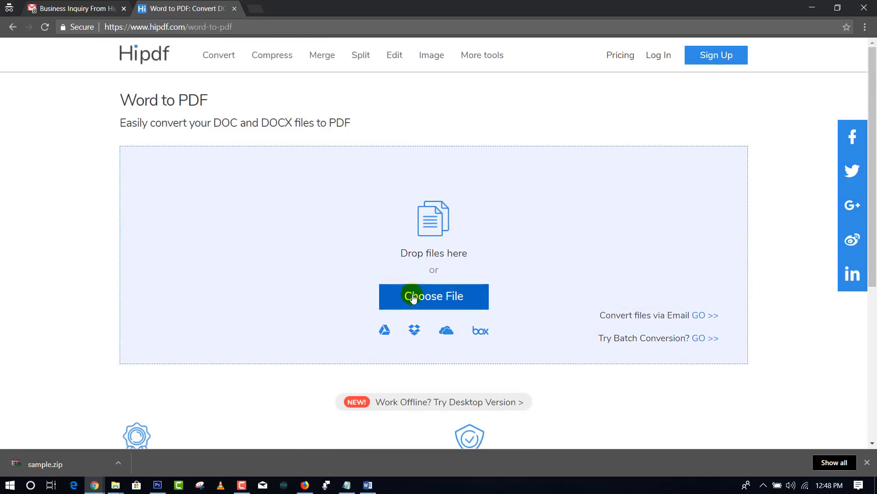
- Upload Word file 1 from the Desktop to Word to PDF and download 1.pdf
click(410, 296)
scroll(280, 220, down, 3)
scroll(235, 137, down, 3)
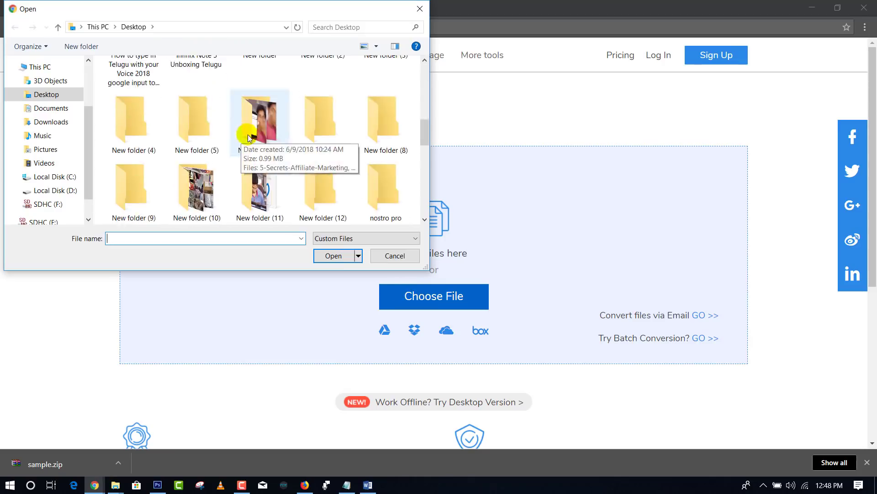
scroll(244, 133, down, 3)
scroll(280, 133, down, 3)
click(267, 167)
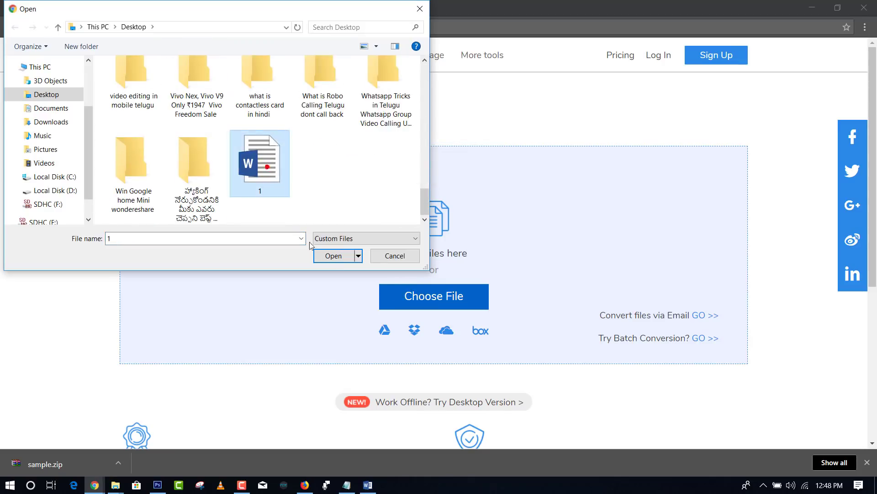
click(334, 256)
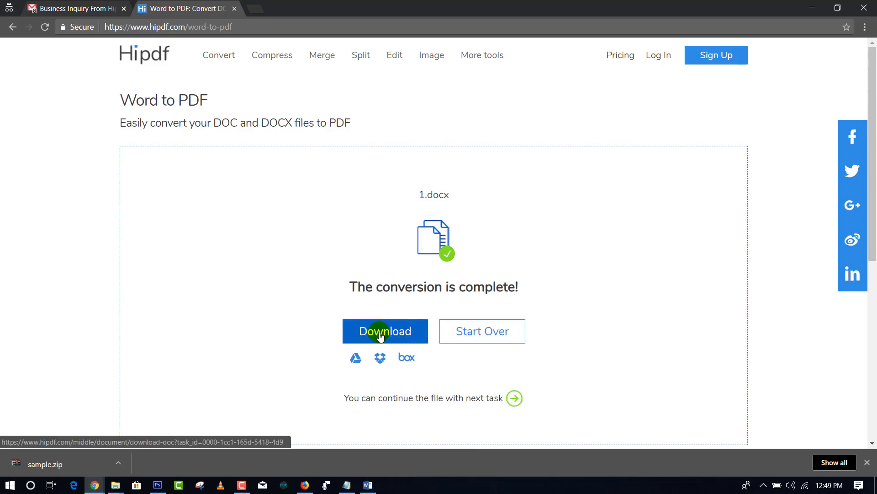
click(384, 333)
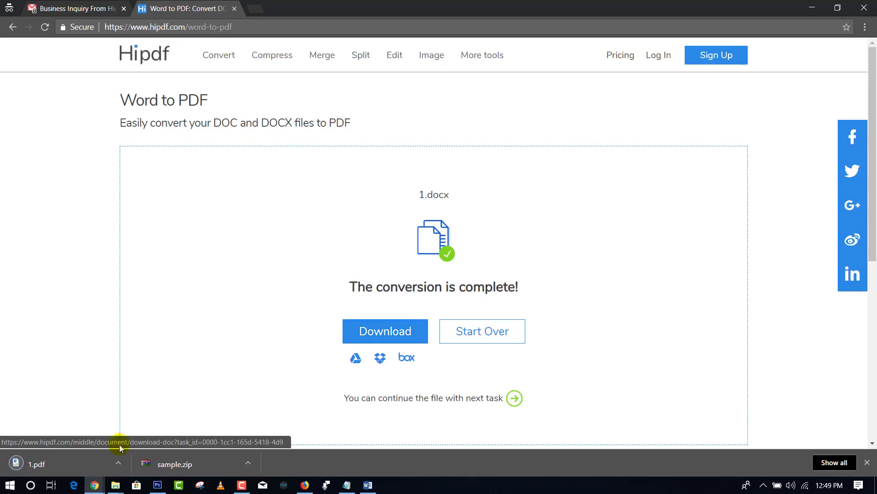
- Open and scroll through the one-page 1.pdf, then go back to Hipdf's tool grid
click(73, 463)
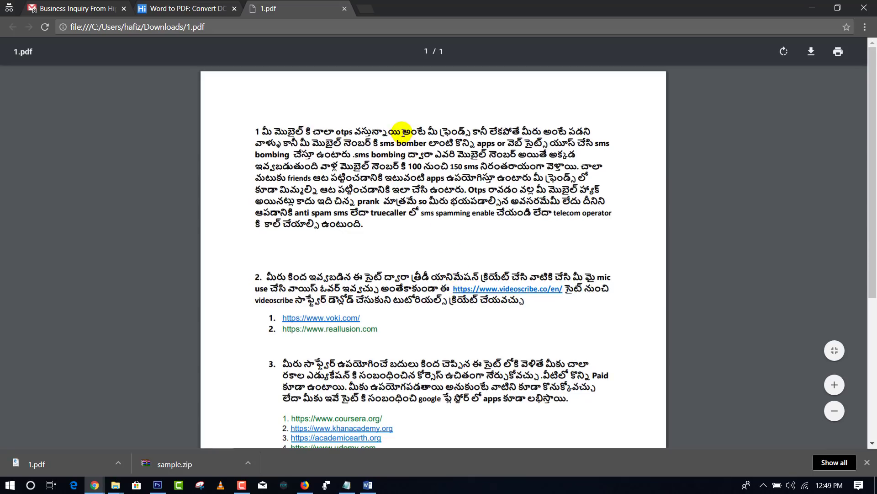
scroll(453, 241, down, 1)
scroll(448, 172, down, 4)
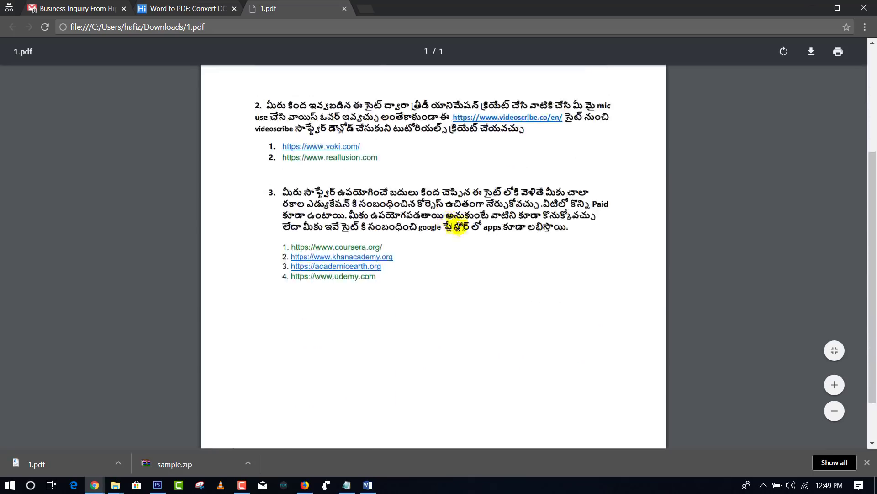
scroll(554, 364, up, 5)
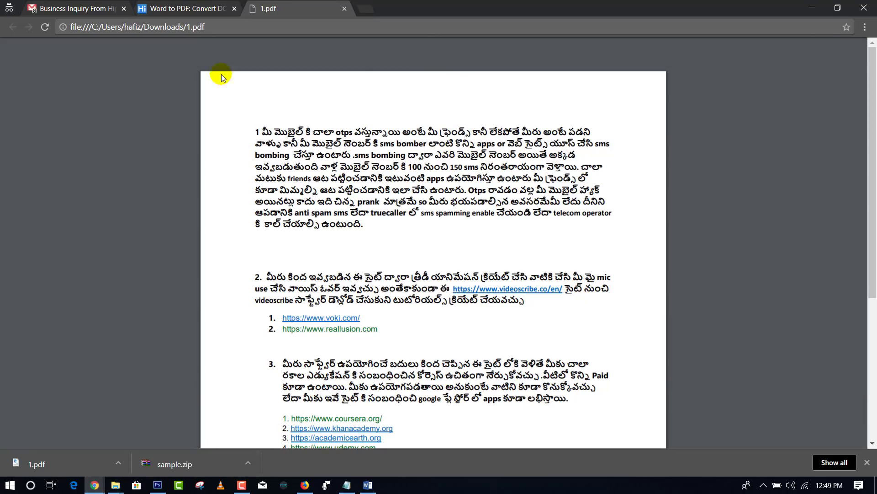
click(201, 10)
click(15, 31)
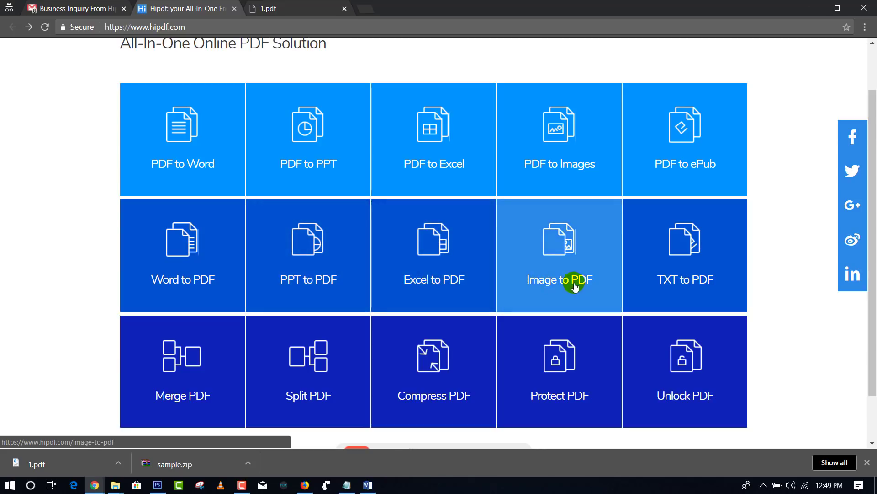
- Open the JPG to PDF option of the Image to PDF converter
scroll(571, 274, down, 2)
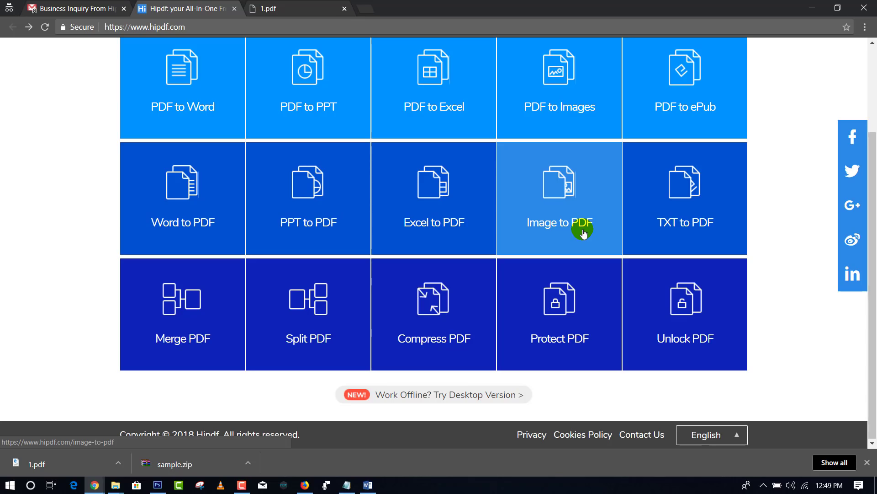
click(561, 223)
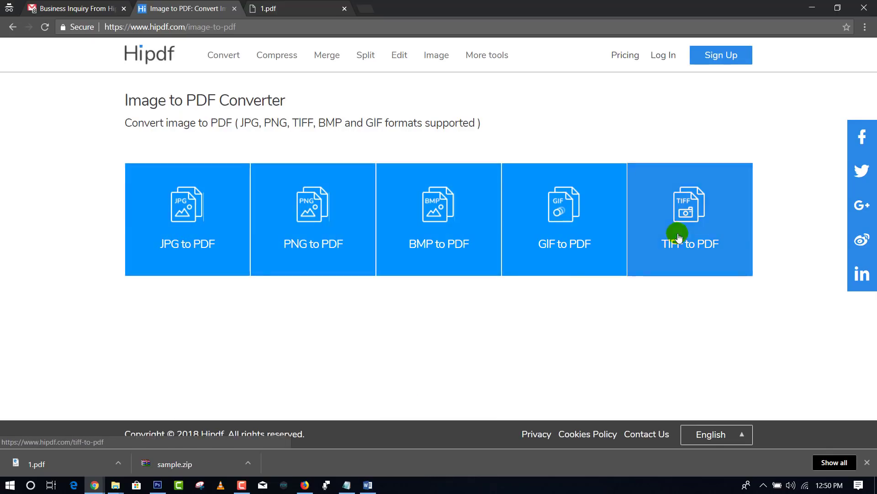
click(187, 233)
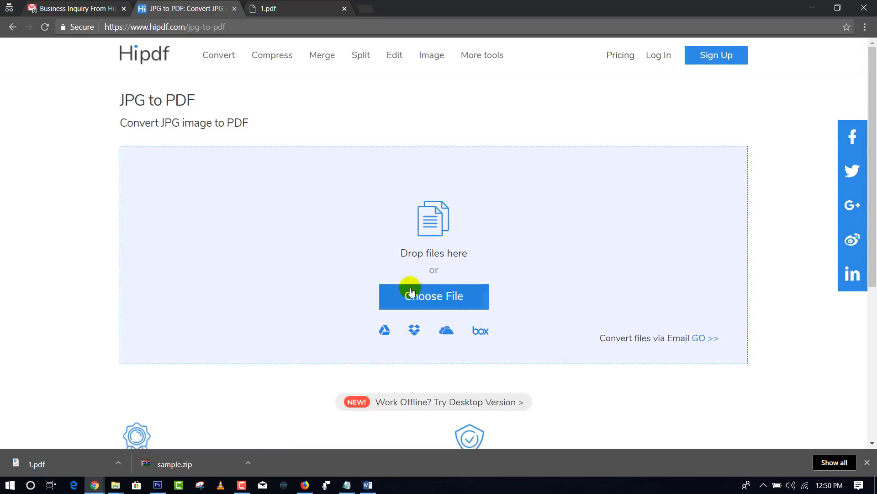
- Upload the photo of hands on a laptop keyboard and convert it to PDF
click(407, 296)
scroll(324, 177, down, 5)
scroll(326, 173, down, 5)
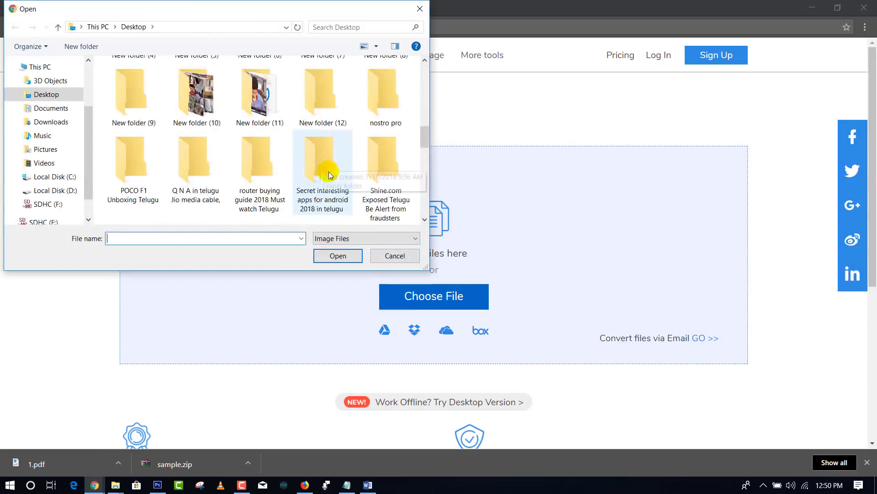
scroll(329, 172, down, 5)
scroll(340, 175, down, 3)
scroll(343, 173, up, 3)
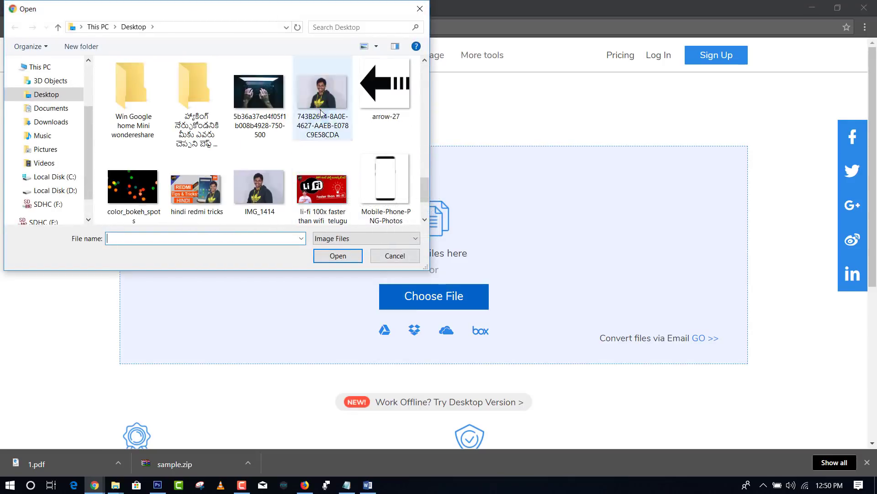
click(322, 94)
scroll(294, 135, down, 2)
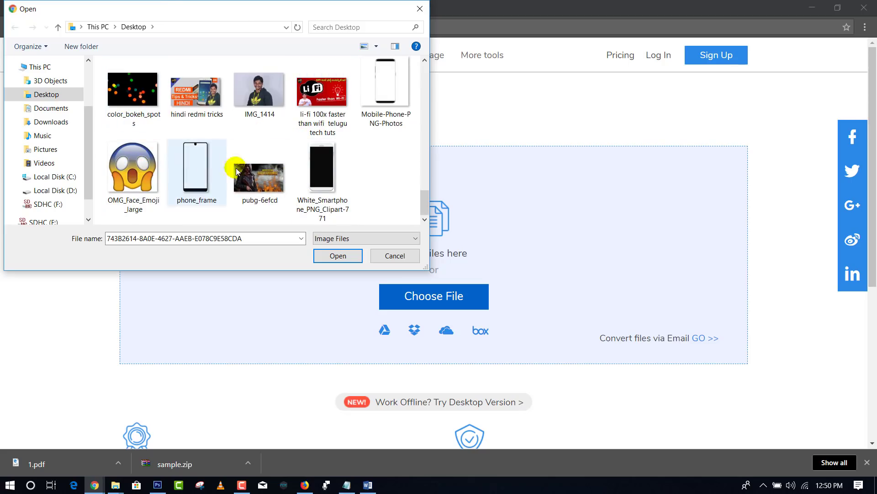
scroll(348, 175, up, 2)
scroll(352, 179, up, 2)
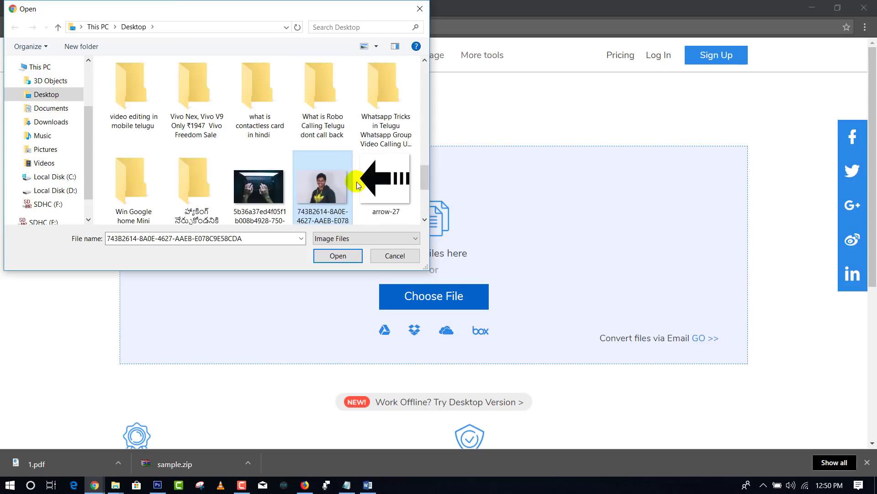
click(258, 186)
click(364, 259)
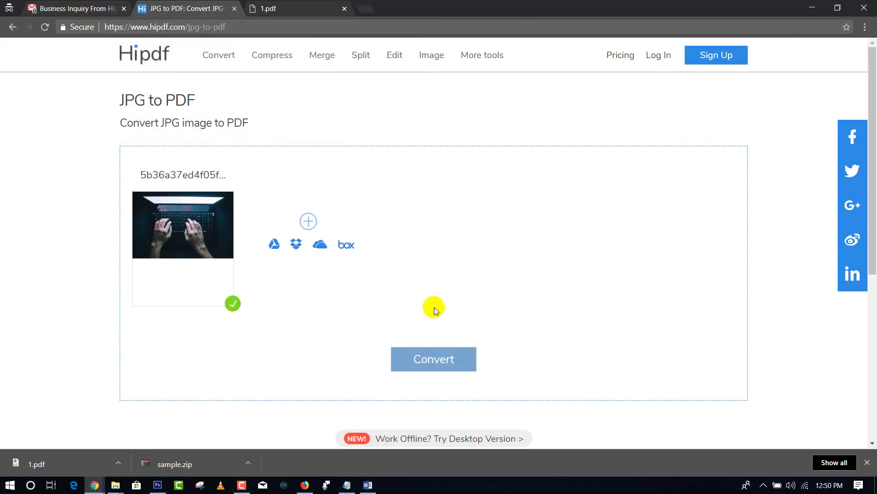
click(426, 362)
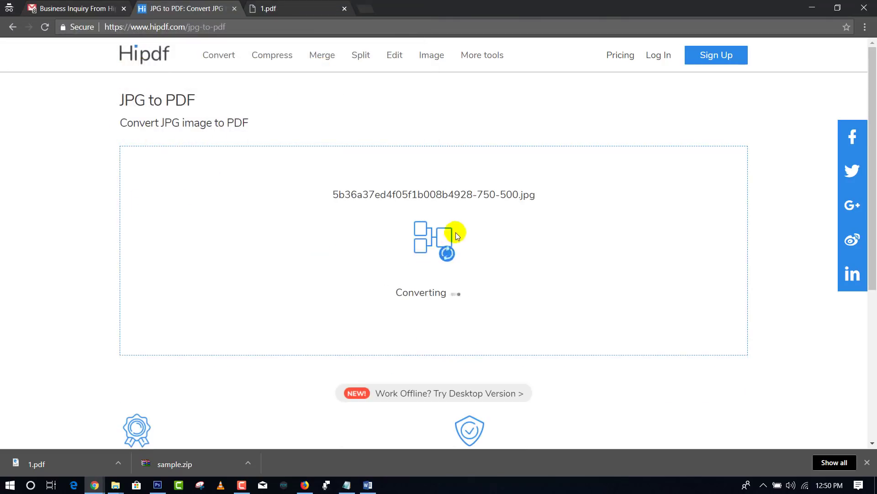
- Download the resulting one-page PDF, check it opens, then close its tab
click(397, 317)
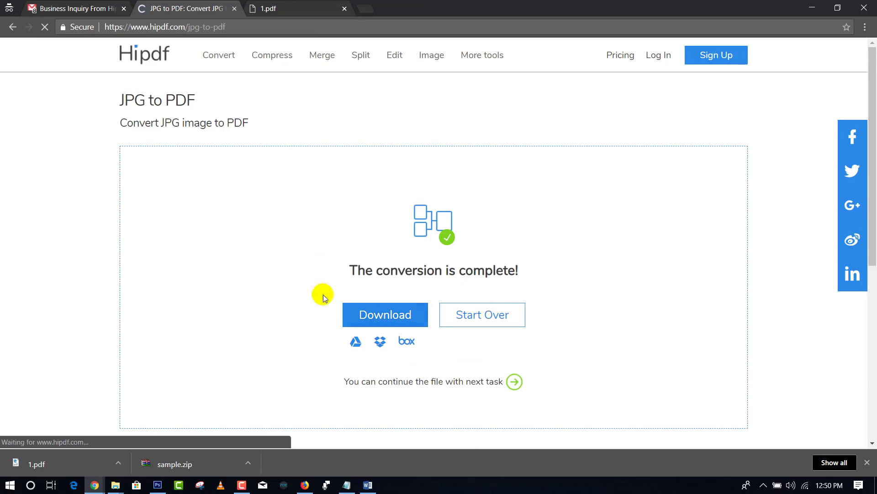
click(14, 463)
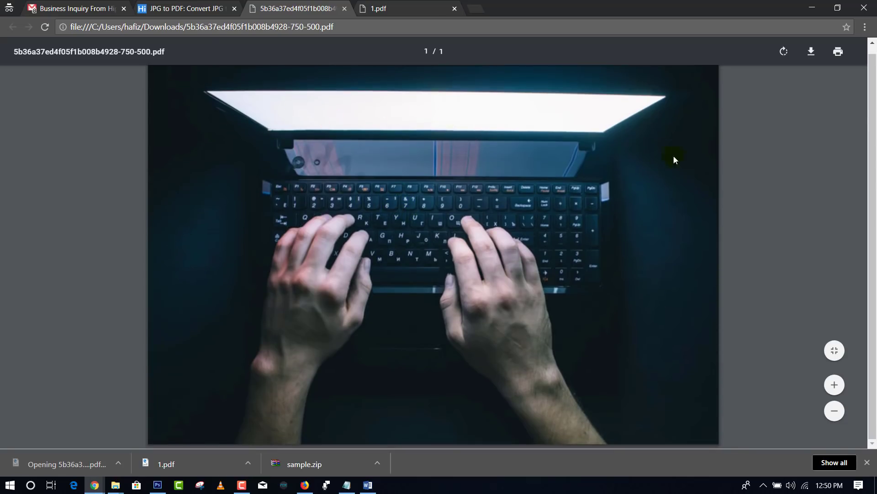
click(345, 9)
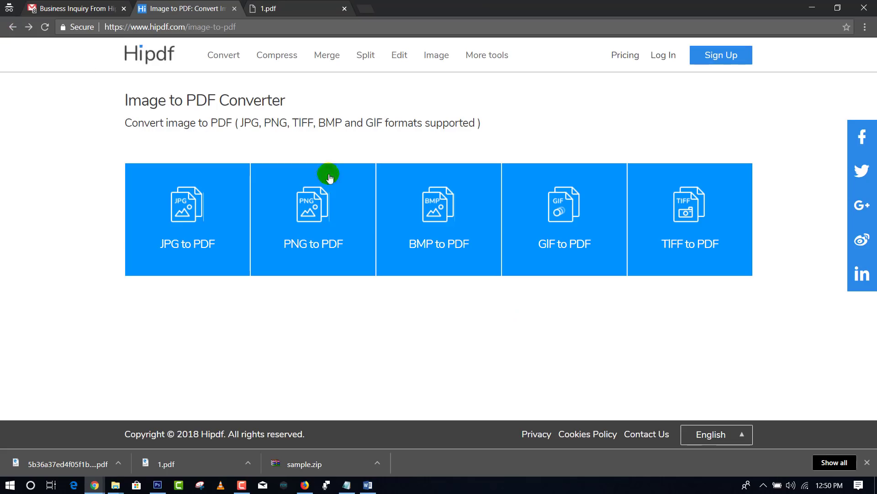
- In Merge PDF, upload both the application form PDF and sample.pdf together
click(8, 29)
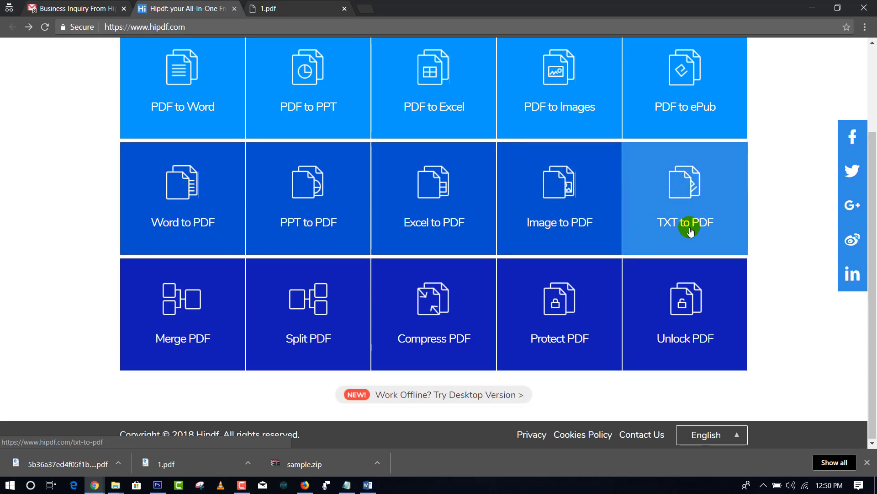
click(192, 337)
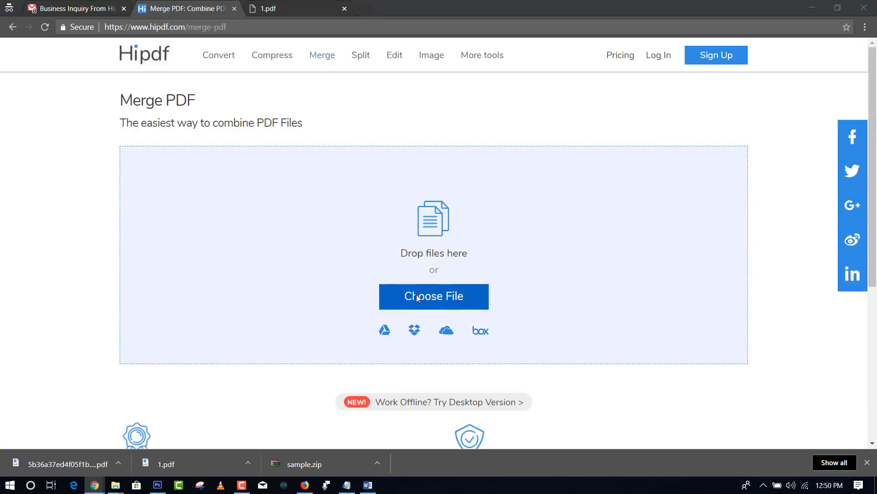
click(417, 297)
scroll(332, 144, down, 3)
scroll(337, 147, down, 3)
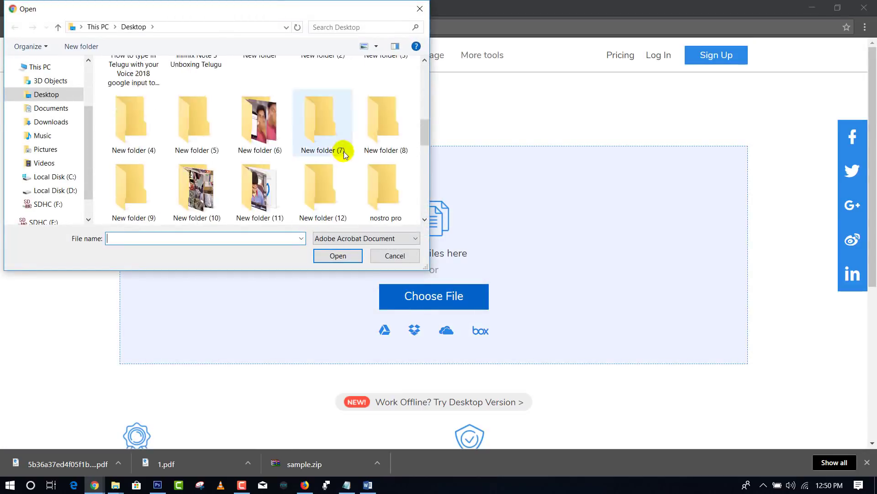
scroll(354, 175, down, 3)
scroll(355, 174, down, 1)
drag(361, 195, 242, 154)
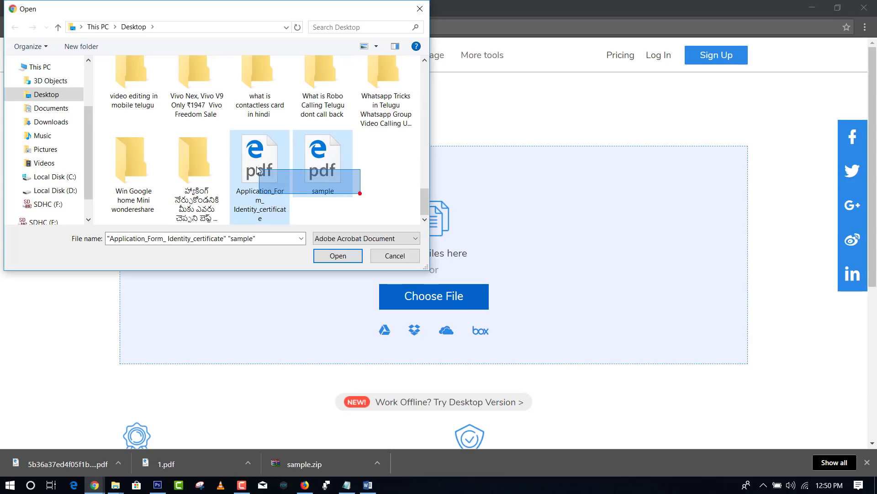
click(336, 256)
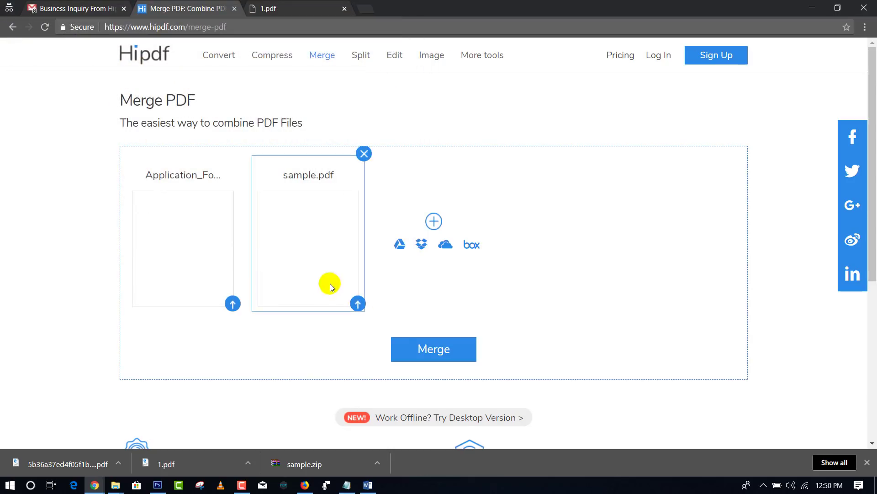
- Merge them, download merged.pdf, scroll through its five pages, then return home
click(436, 343)
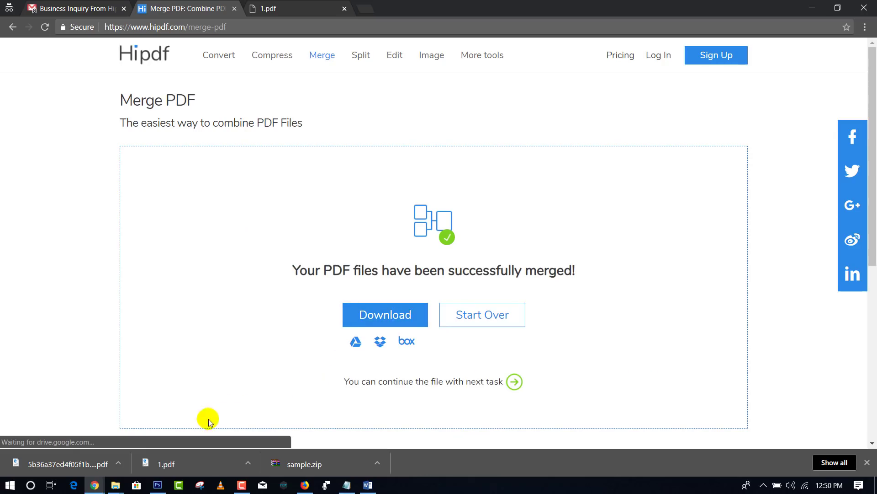
click(374, 314)
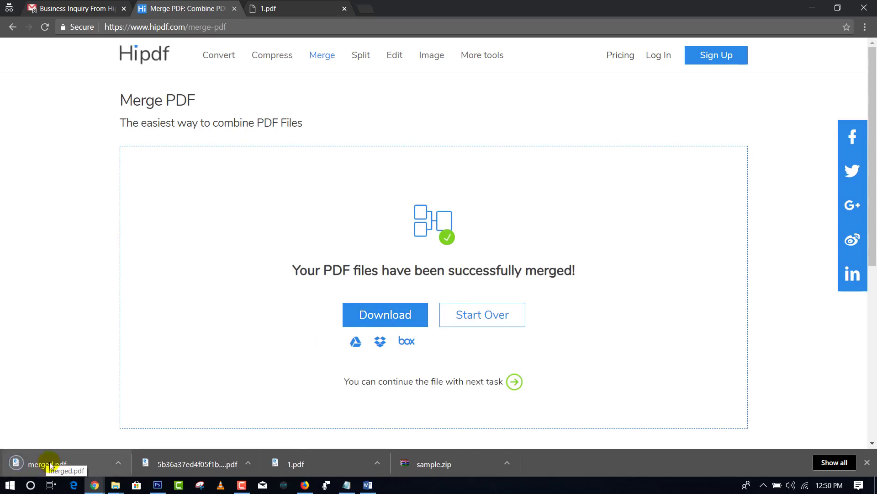
click(50, 464)
scroll(479, 218, down, 3)
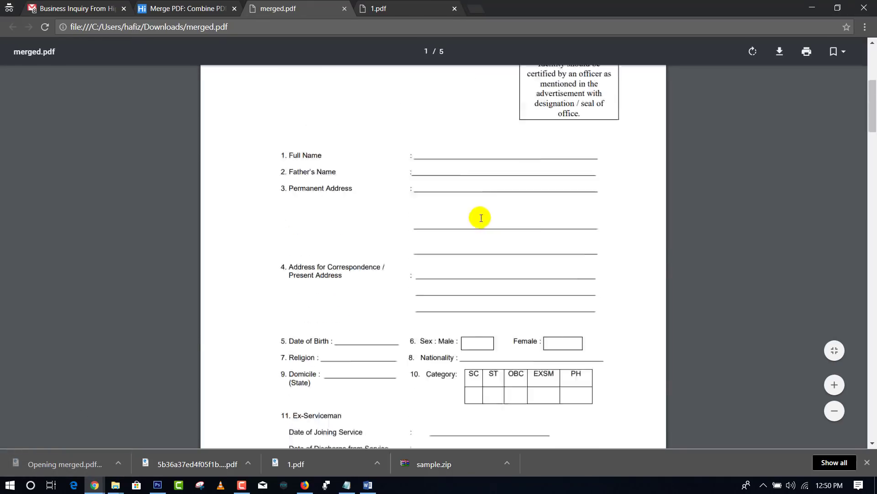
scroll(488, 213, down, 10)
scroll(486, 214, down, 10)
scroll(485, 214, down, 10)
scroll(480, 211, down, 10)
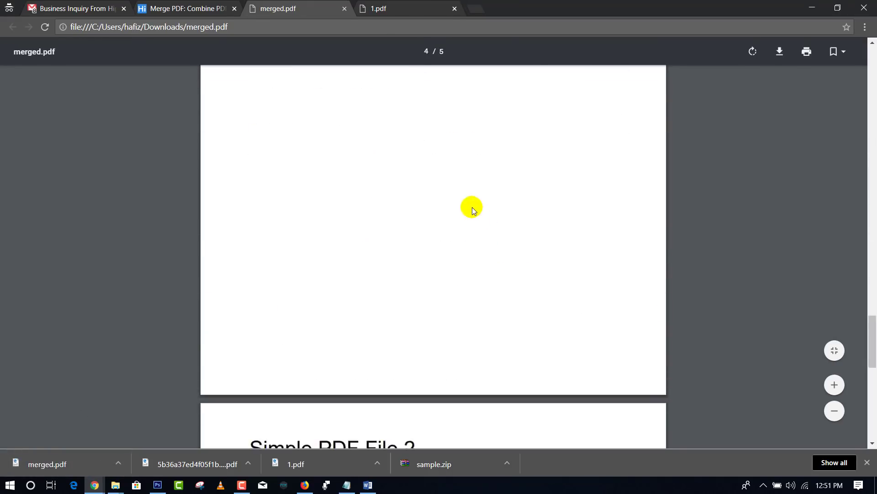
scroll(474, 210, down, 8)
scroll(473, 209, down, 5)
click(191, 12)
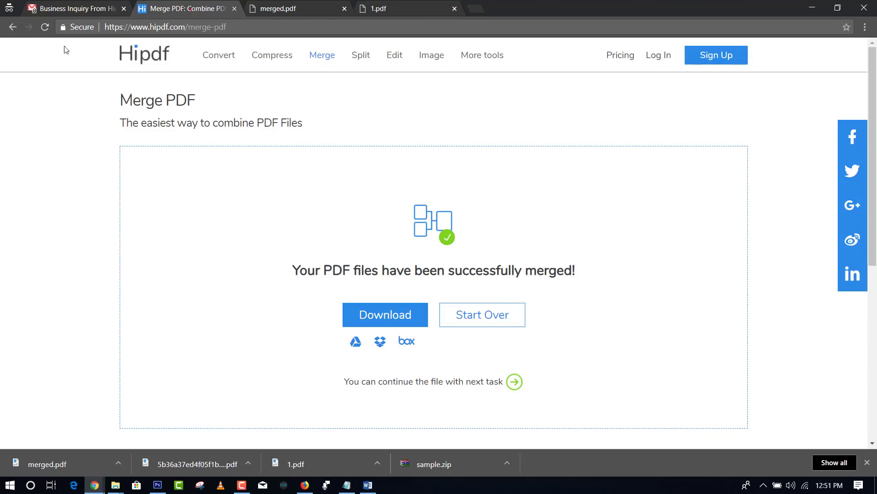
click(13, 27)
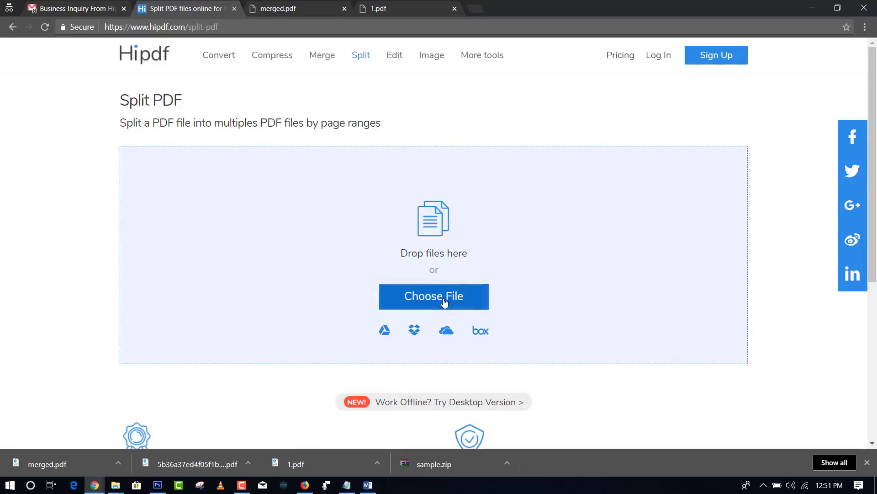
- Upload sample.pdf and split it by page range 1 to 2, then go back home
click(439, 297)
scroll(339, 138, down, 5)
scroll(356, 155, down, 5)
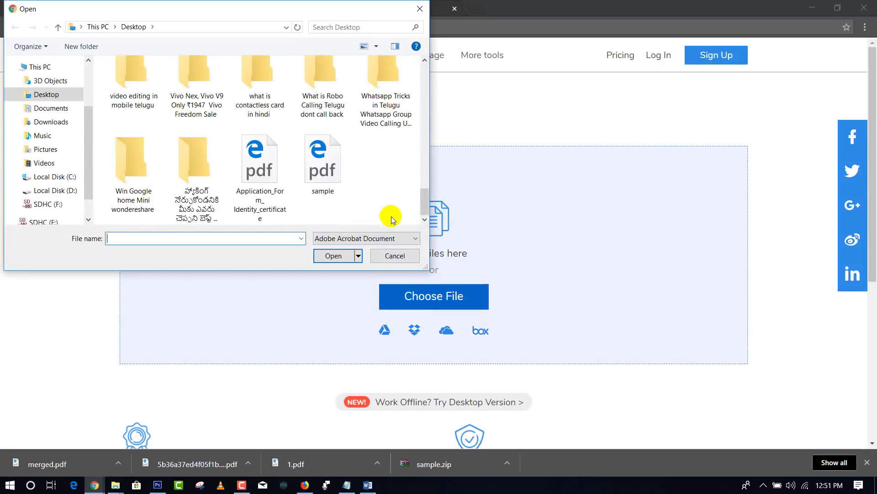
double_click(326, 161)
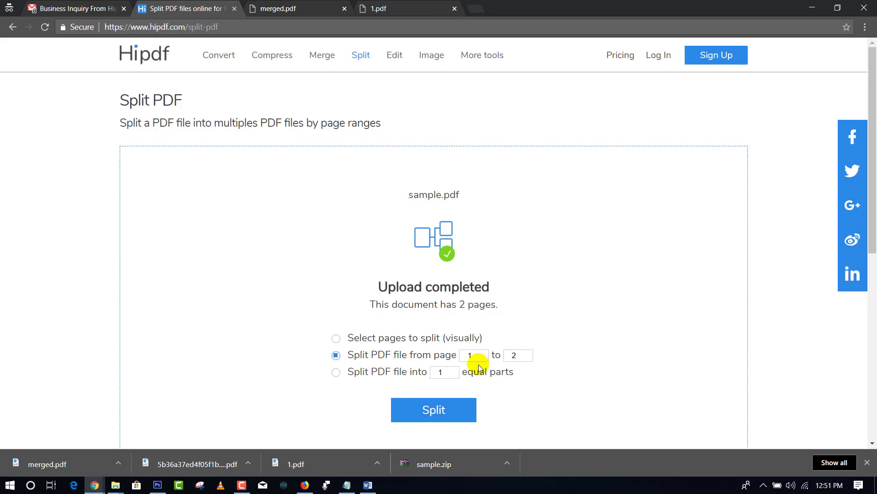
mouse_move(443, 372)
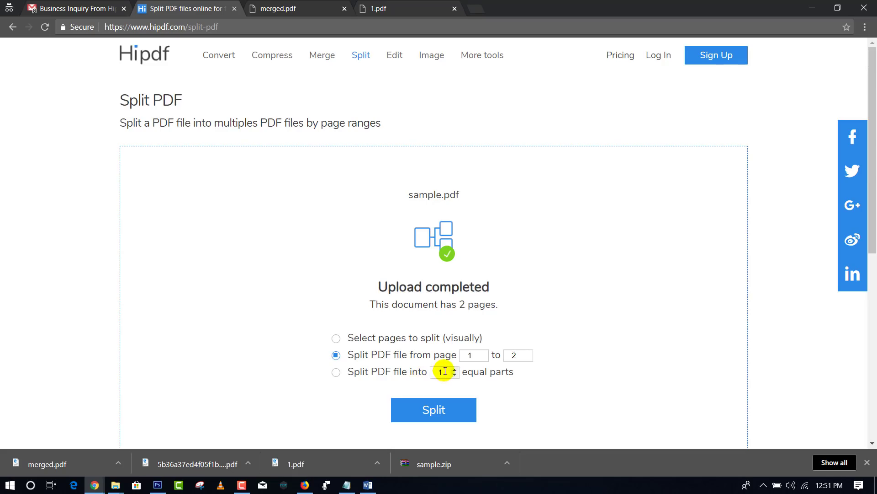
click(421, 405)
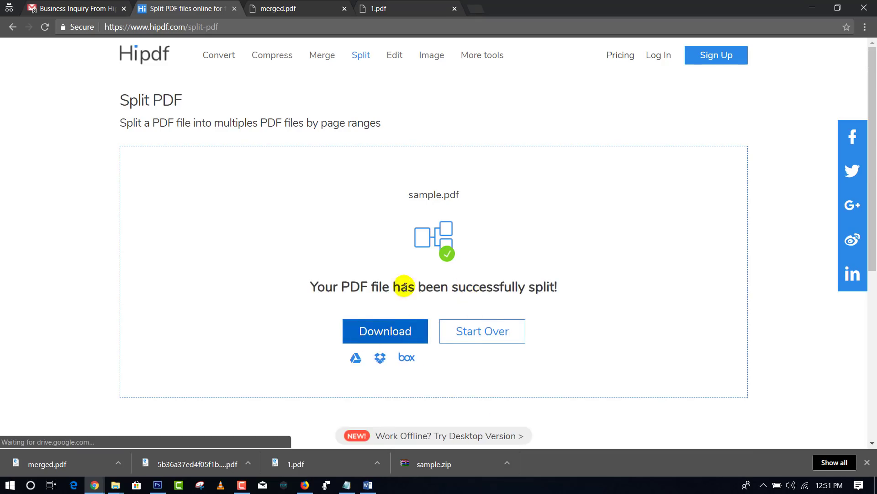
click(13, 28)
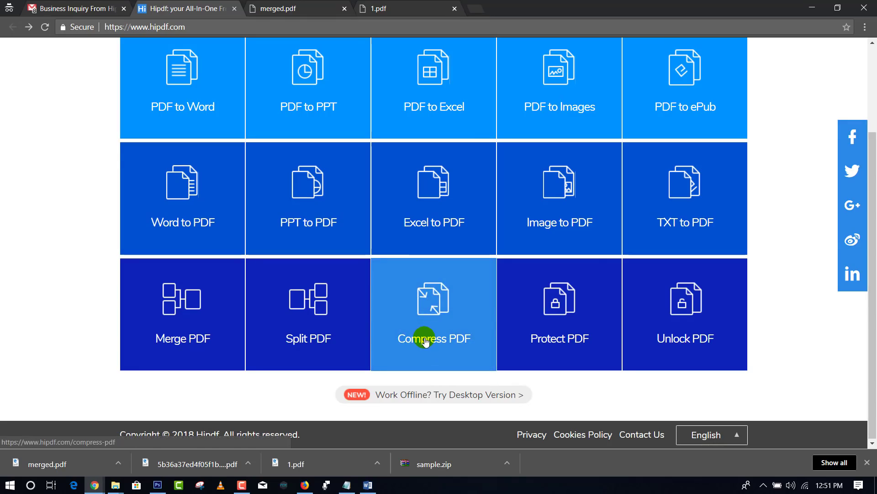
- Open Compress PDF, view the Application_Form_ Identity_certificate PDF's properties, then return to Chrome
click(428, 305)
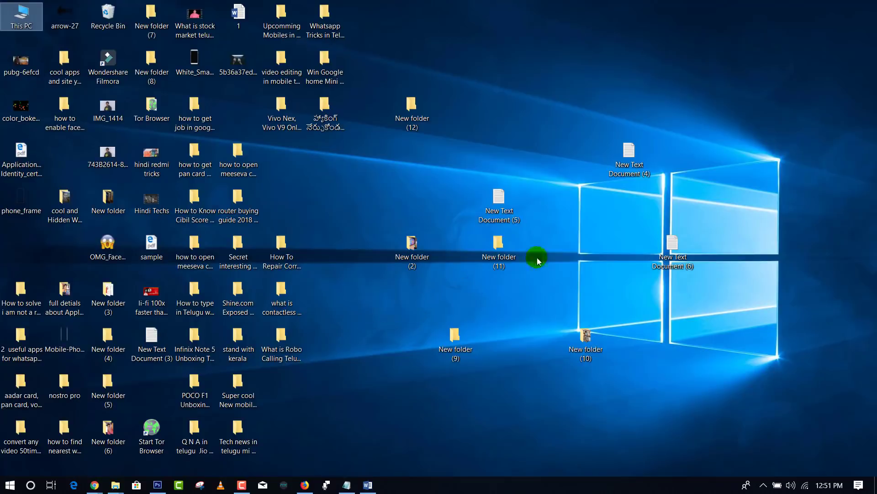
click(36, 152)
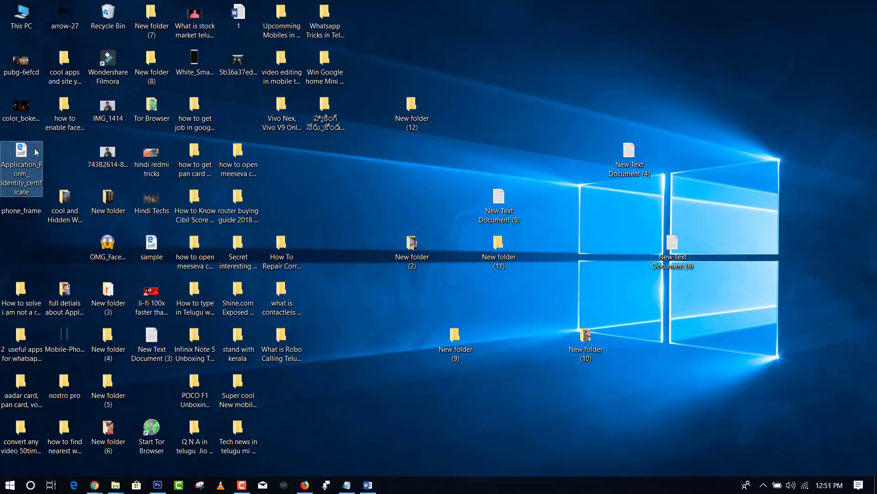
right_click(36, 152)
click(105, 382)
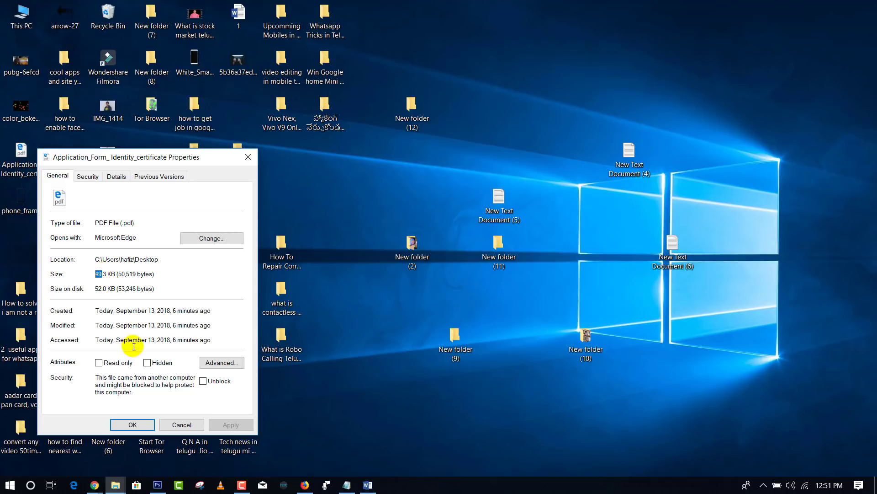
click(182, 425)
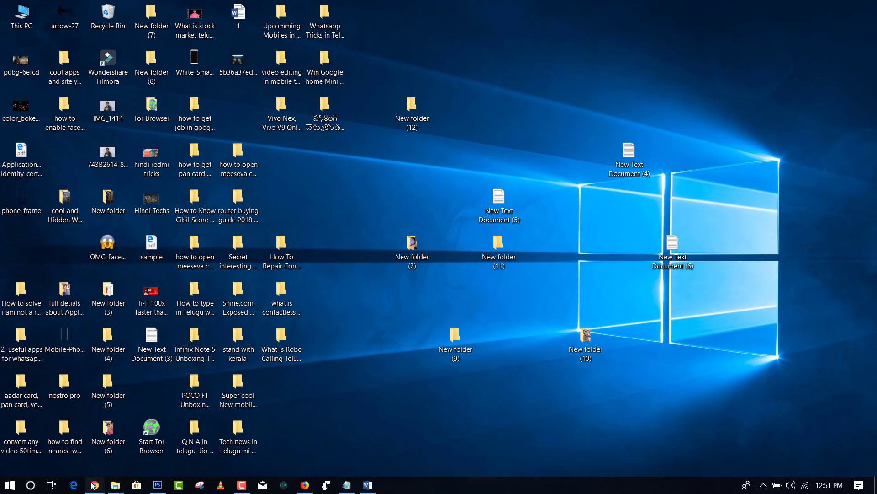
click(171, 434)
- Upload Application_Form_ Identity_certificate.pdf and compress it at 'Less compression, high quality'
mouse_move(94, 485)
click(431, 298)
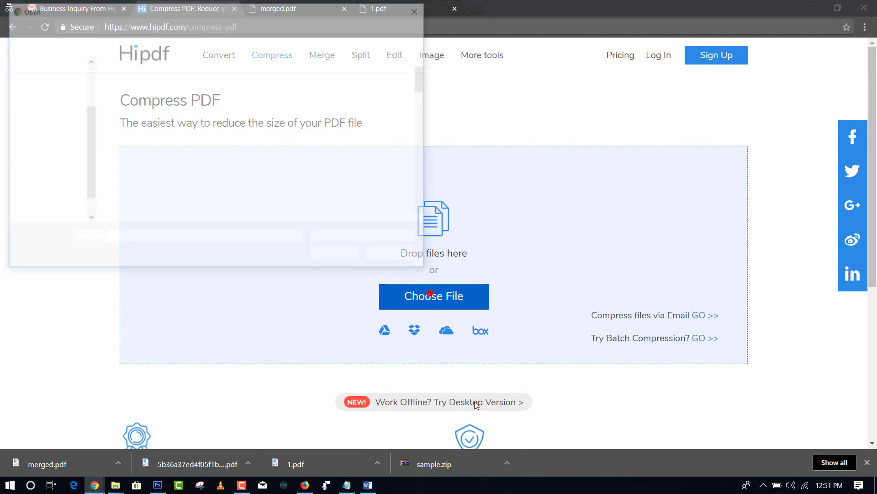
scroll(263, 114, down, 5)
scroll(265, 125, down, 5)
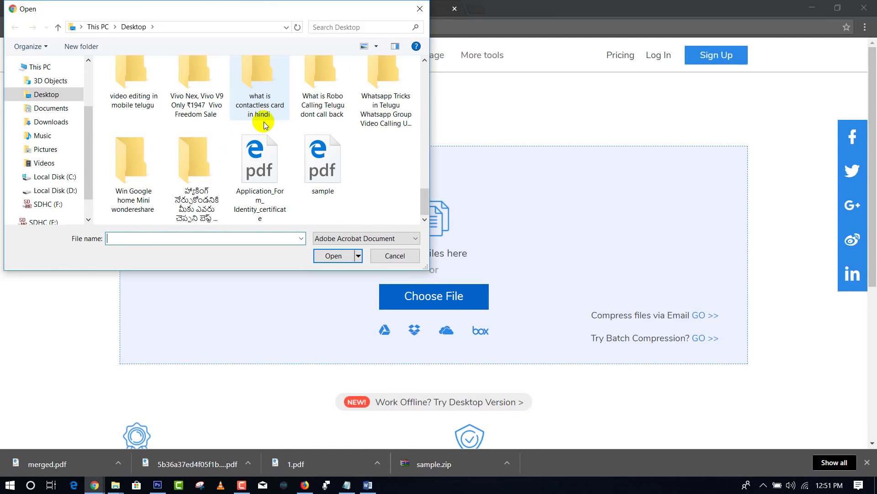
click(319, 169)
click(278, 167)
click(333, 255)
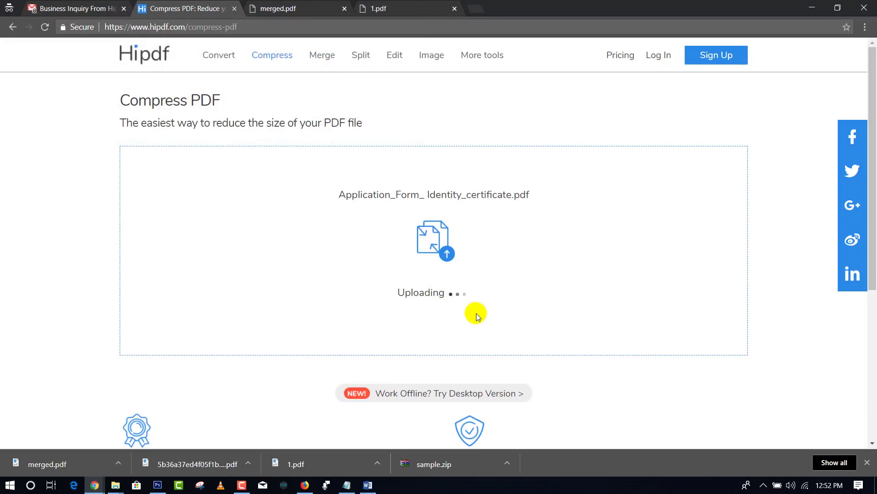
scroll(476, 309, down, 1)
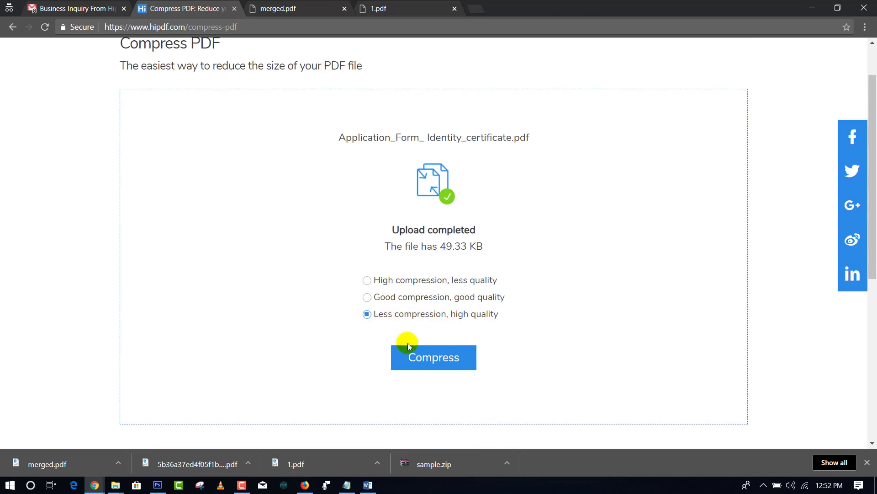
click(421, 356)
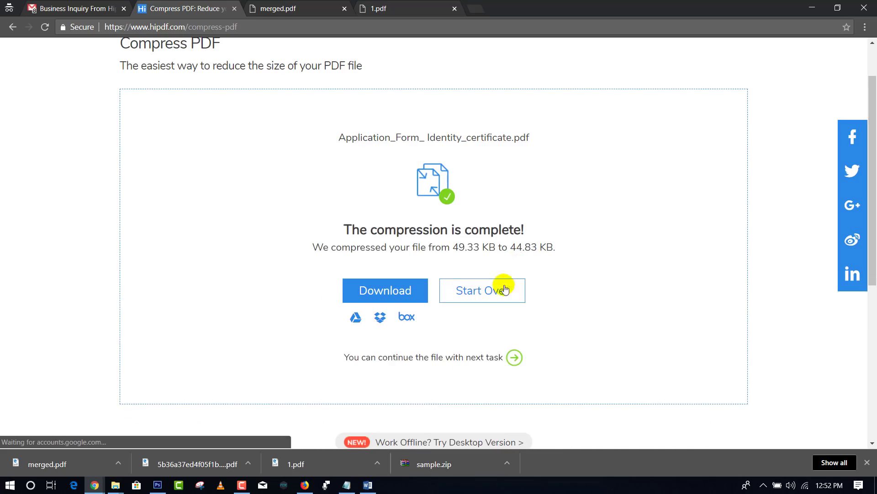
- Highlight the size drop from 49.33 KB to 44.83 KB, then return to the Hipdf home page
double_click(456, 248)
drag(520, 247, 575, 250)
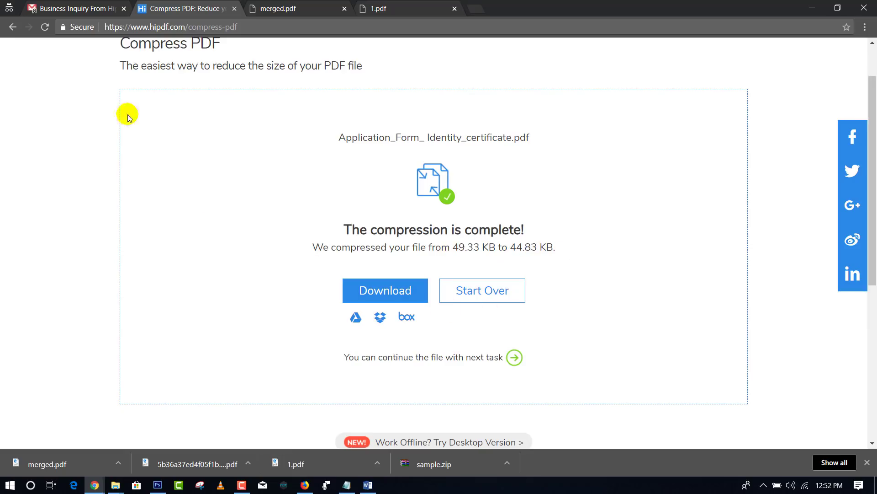
click(13, 27)
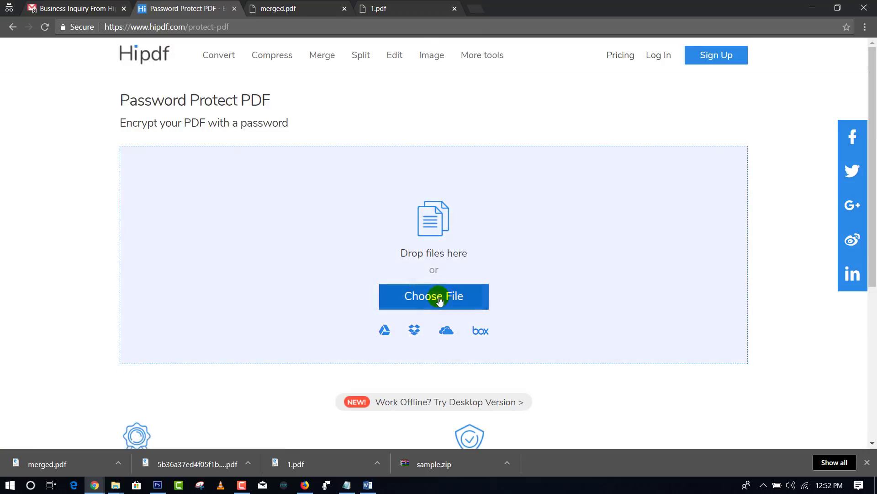
- Upload sample.pdf to the Password Protect PDF tool
click(439, 297)
scroll(289, 171, down, 5)
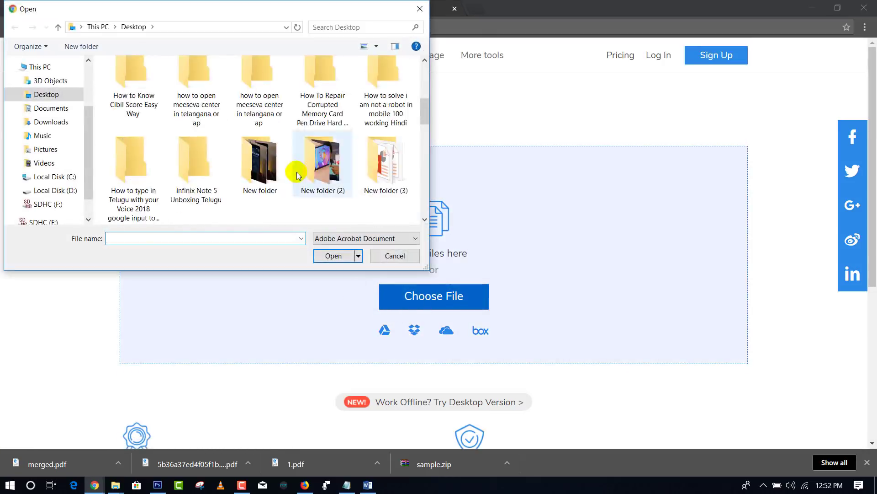
scroll(297, 172, down, 5)
double_click(307, 183)
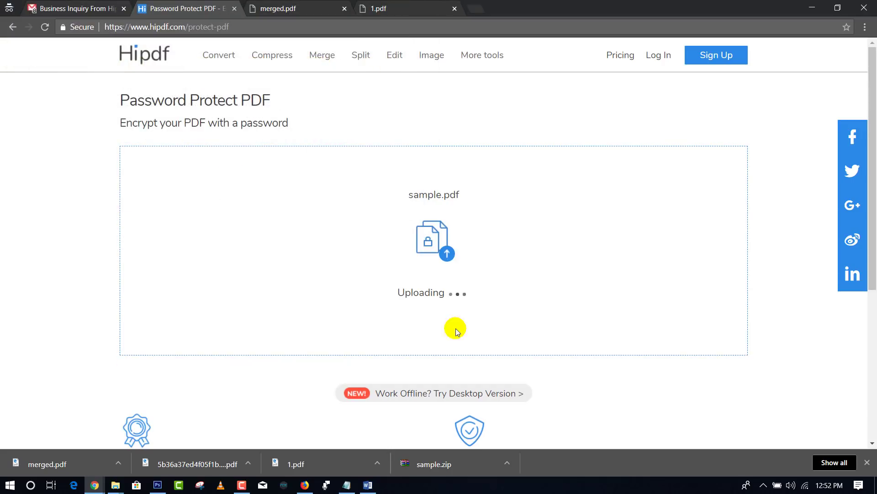
- Encrypt sample.pdf with a six-character password and download sample_locked.pdf
click(415, 357)
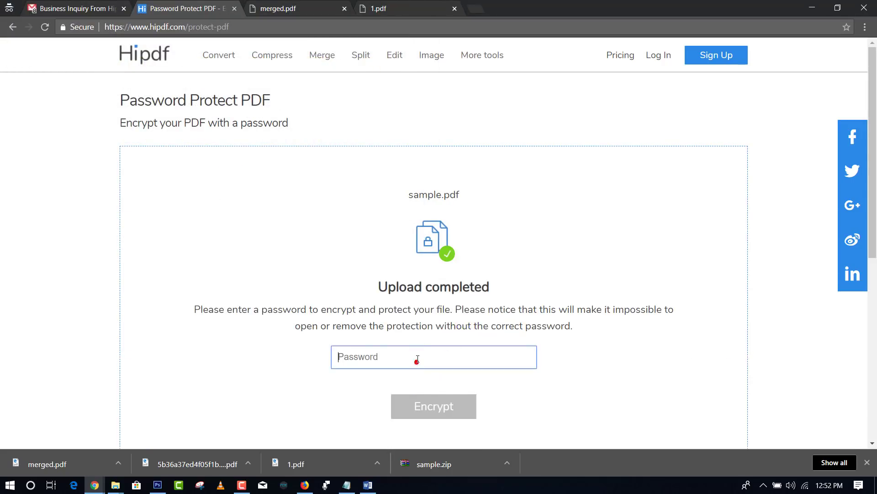
text(1)
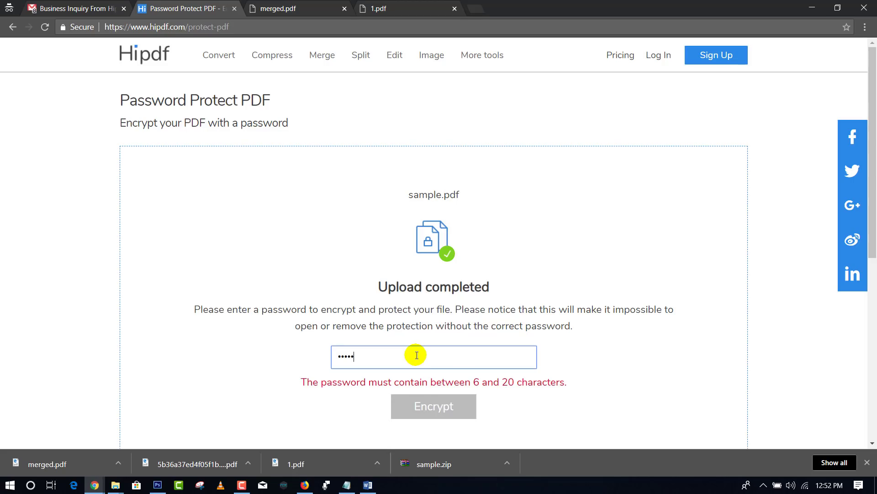
text(6)
click(442, 408)
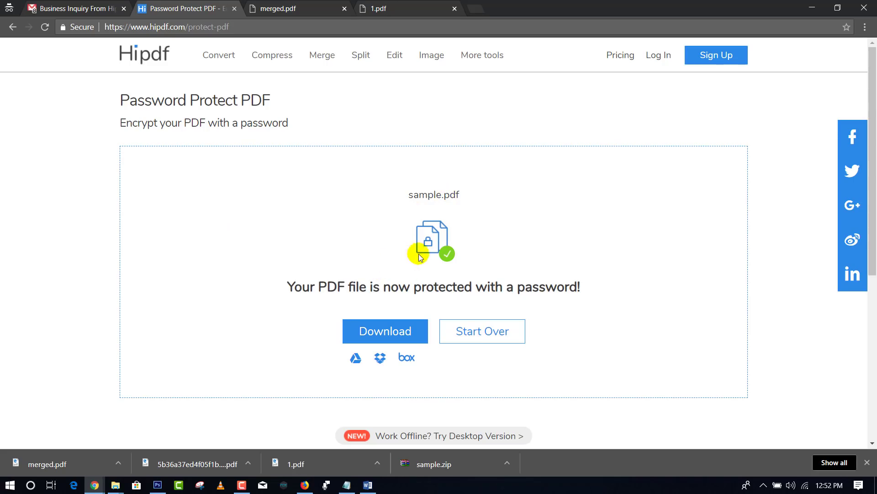
click(386, 328)
- Open sample_locked.pdf in Chrome with its password, retrying after an incorrect entry, then close the tab
click(68, 467)
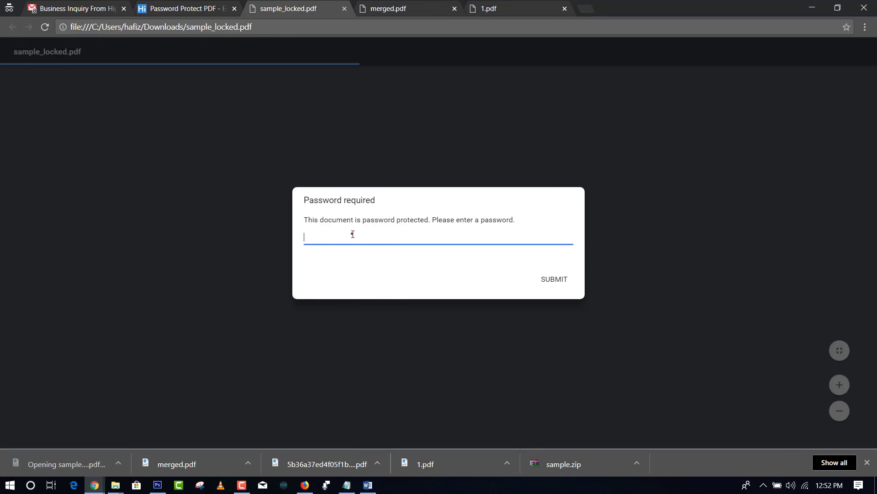
click(351, 232)
key(Return)
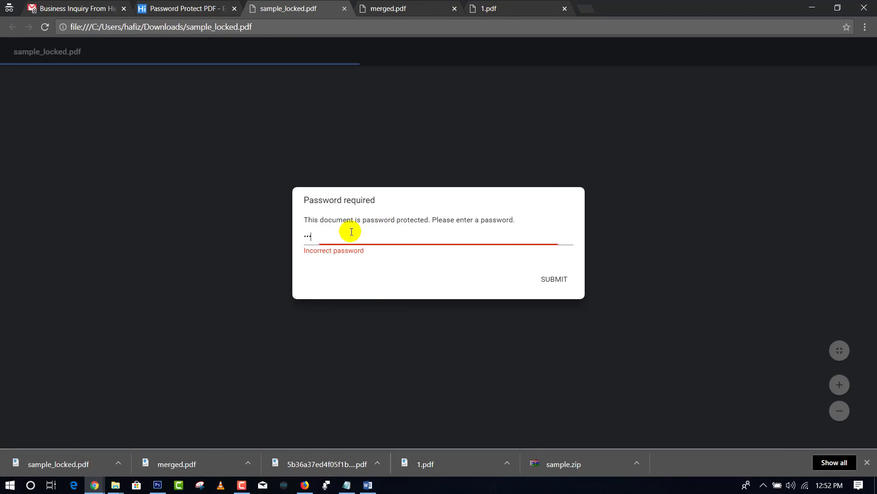
click(275, 239)
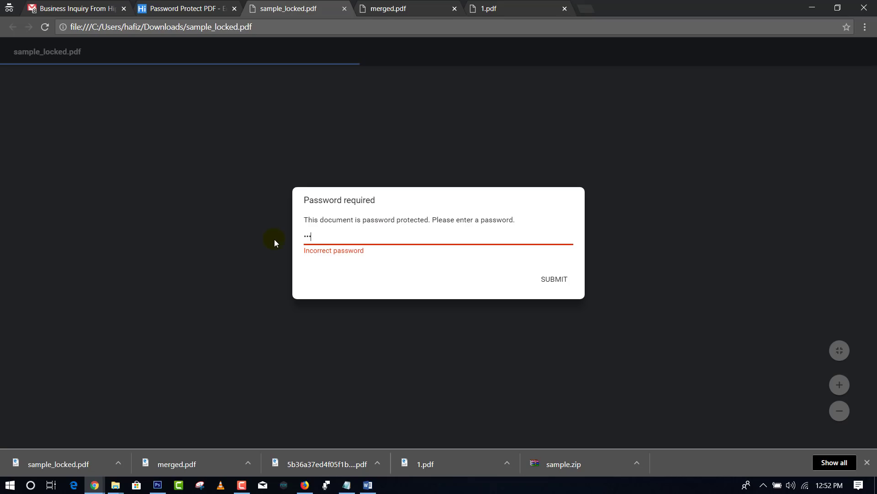
text(4)
key(Return)
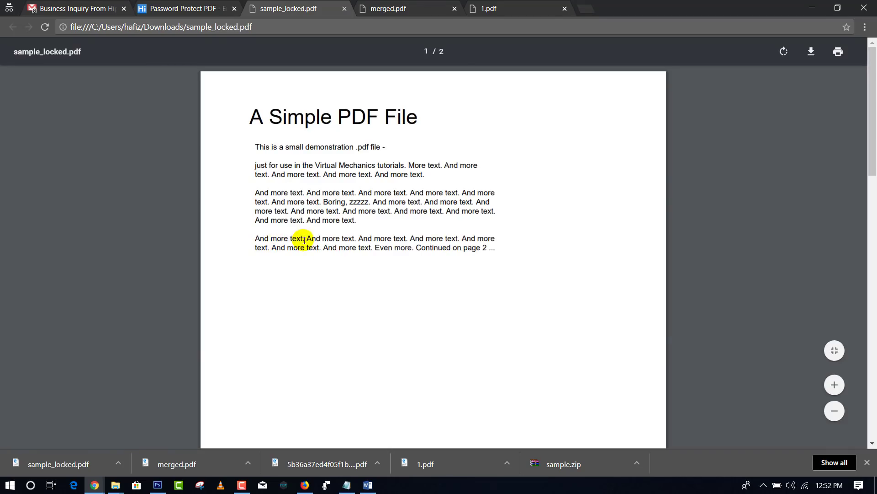
click(341, 11)
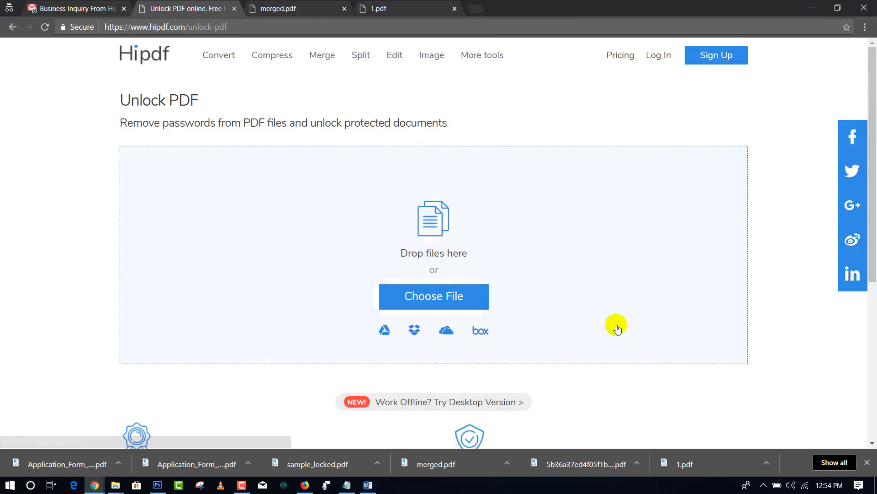
- Start choosing a file in the Unlock PDF tool and scroll through its page
click(431, 287)
scroll(425, 260, down, 2)
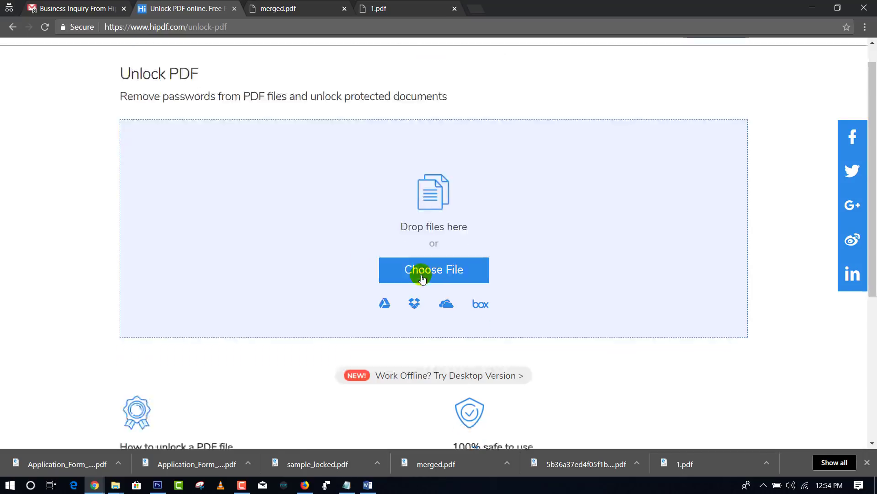
scroll(417, 276, down, 4)
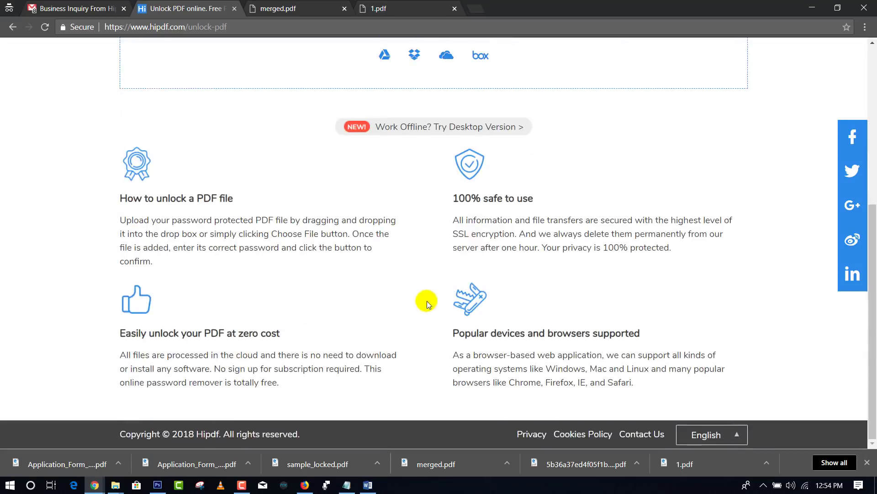
scroll(352, 240, up, 3)
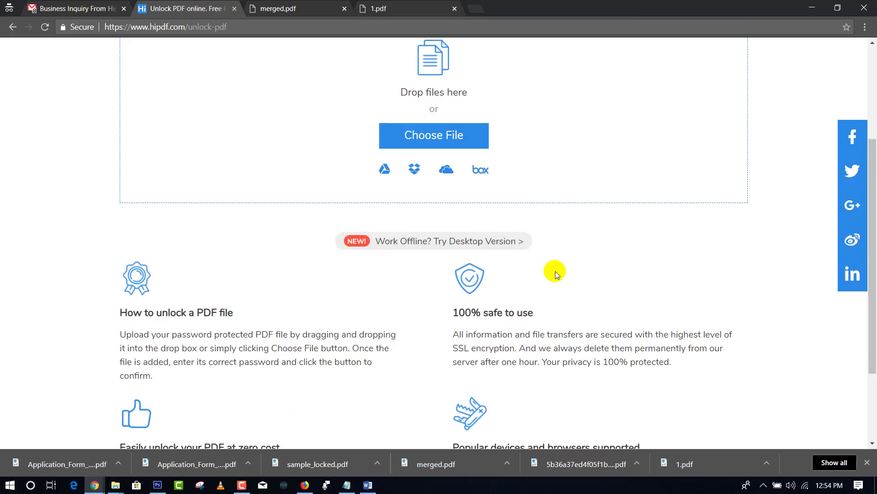
scroll(555, 272, up, 1)
scroll(507, 243, up, 2)
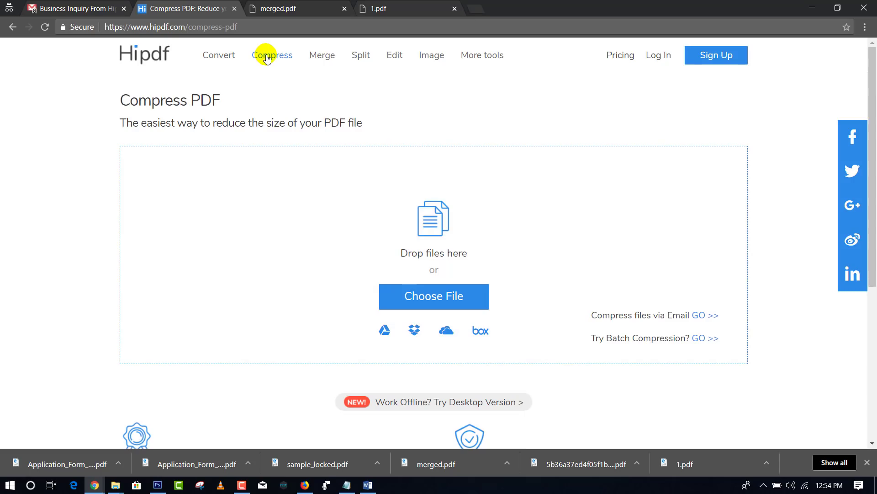
- Browse the Merge and Split PDF tools, then open the desktop version page in a new tab
click(321, 56)
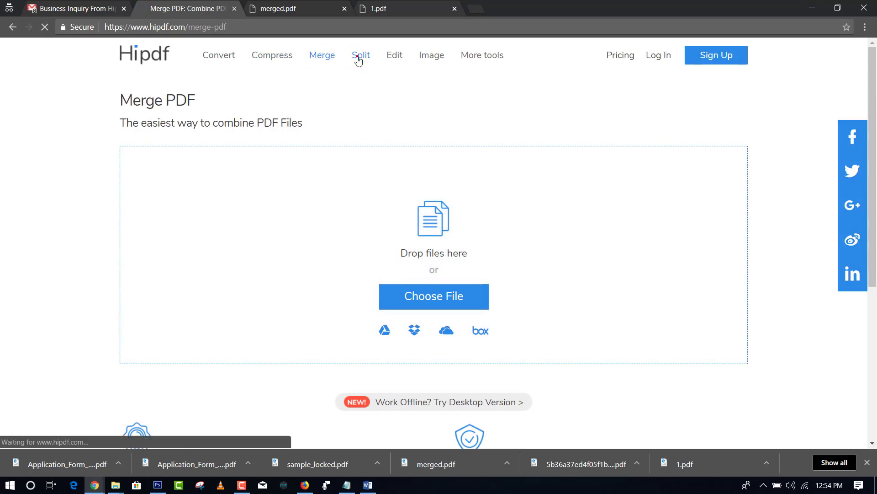
click(360, 57)
scroll(513, 204, down, 2)
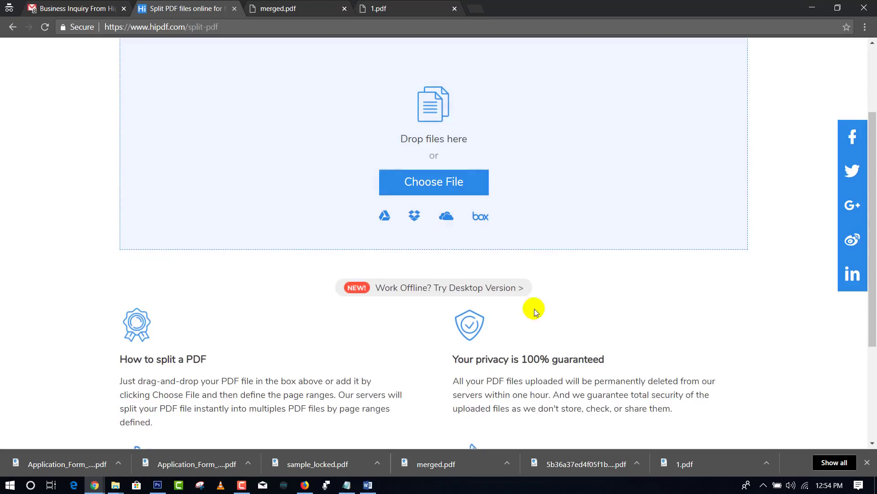
click(494, 291)
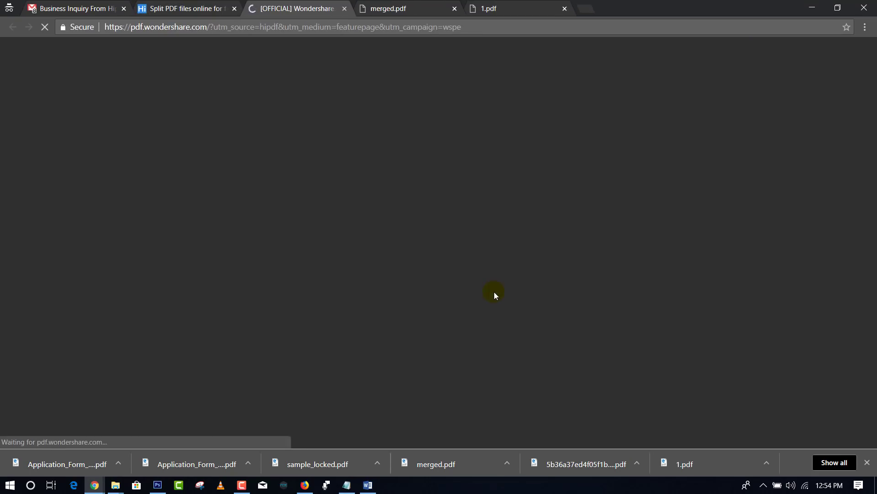